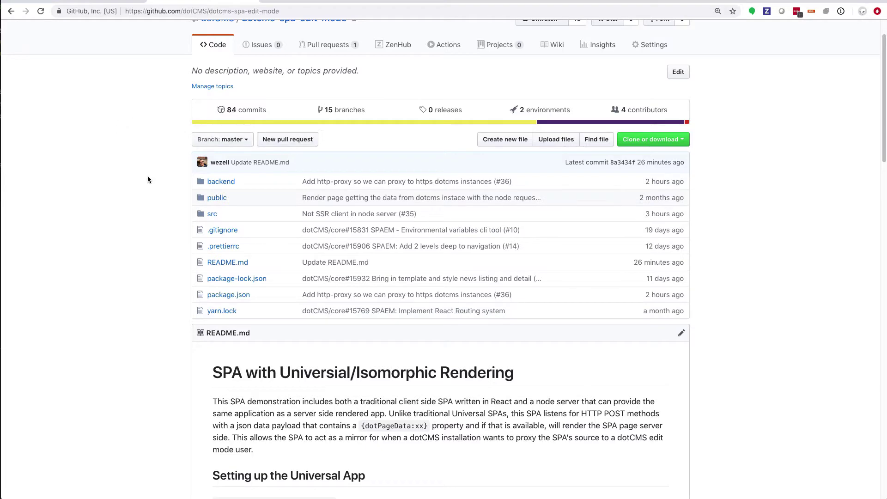
Switch to the Heroku dashboard and review the spa-webinar-demo app's GitHub connection, automatic deploys and manual deploy branch.
left_click(314, 2)
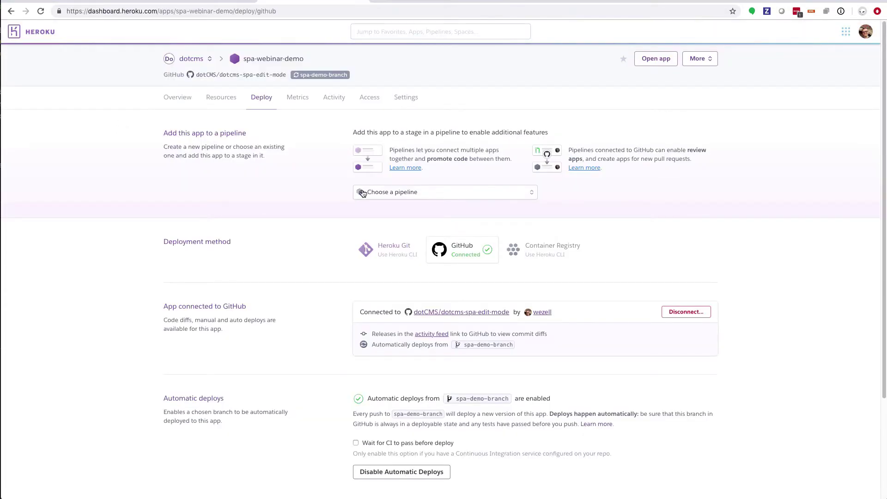
scroll(363, 193, "down", 5)
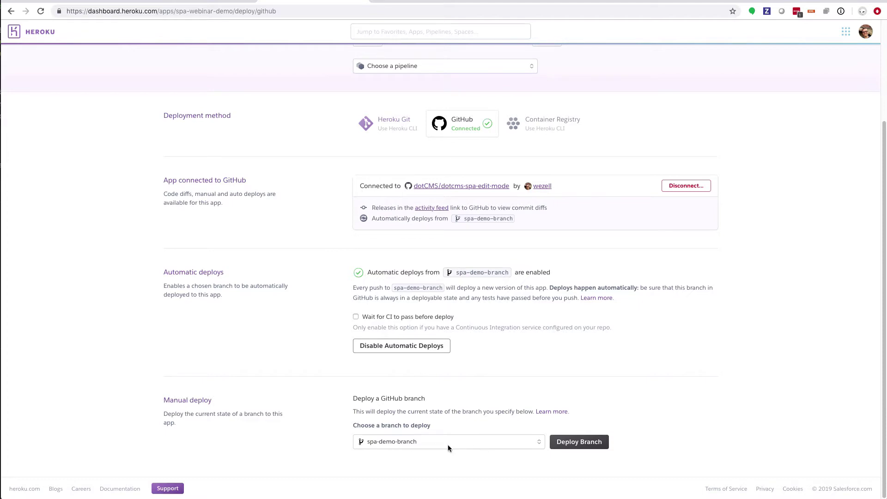
scroll(288, 338, "up", 5)
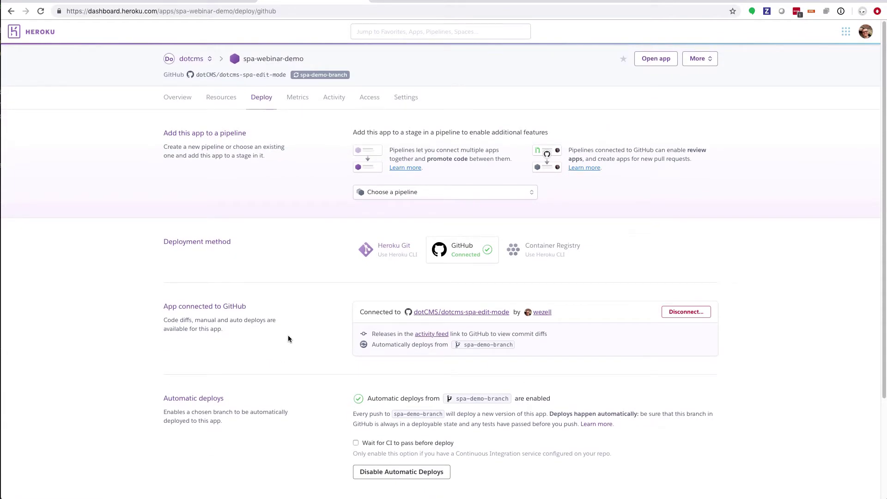
key("ctrl+Tab")
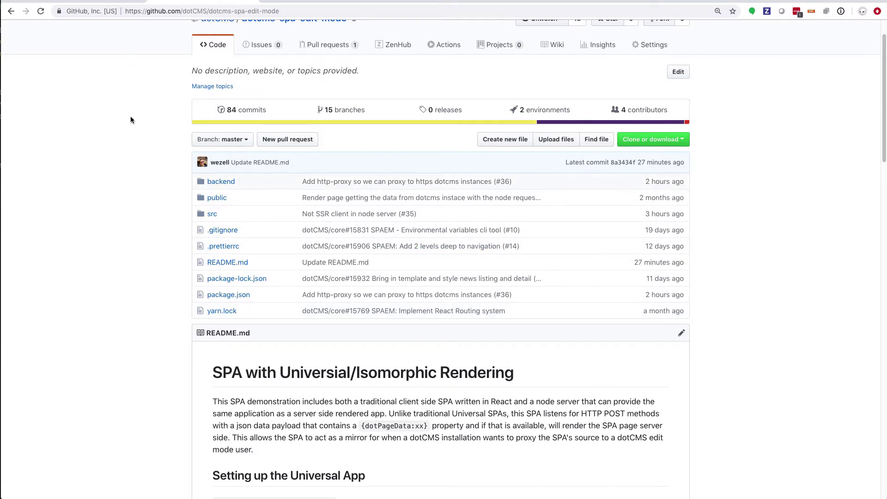
key("ctrl+Tab")
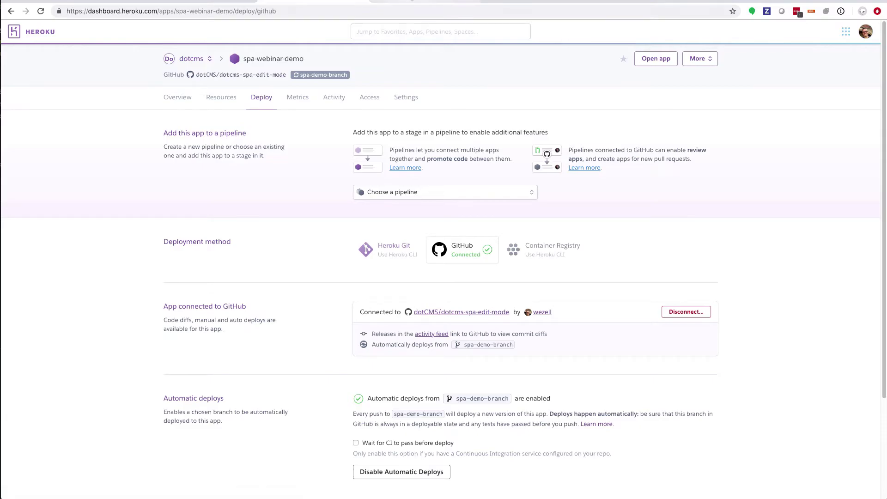
Switch to the deployed spa-webinar-demo site, visit its About Us page and return to the home page.
key("ctrl+shift+Tab")
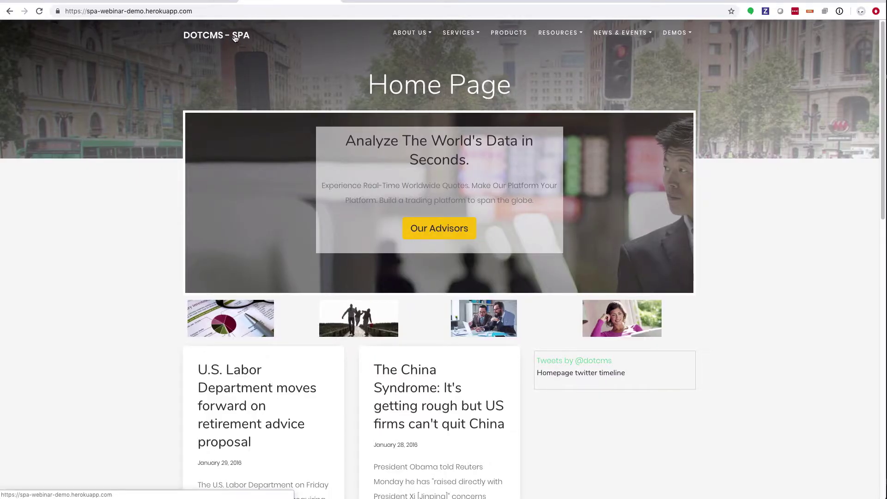
mouse_move(420, 45)
left_click(398, 59)
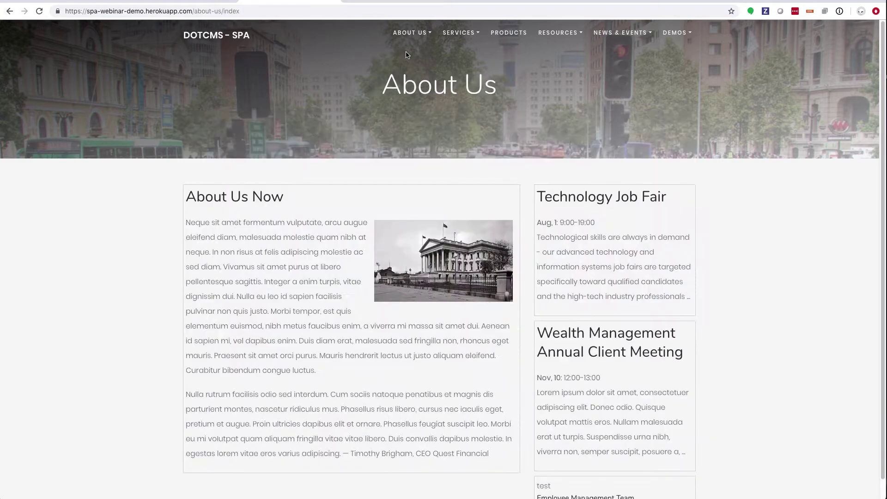
left_click(233, 37)
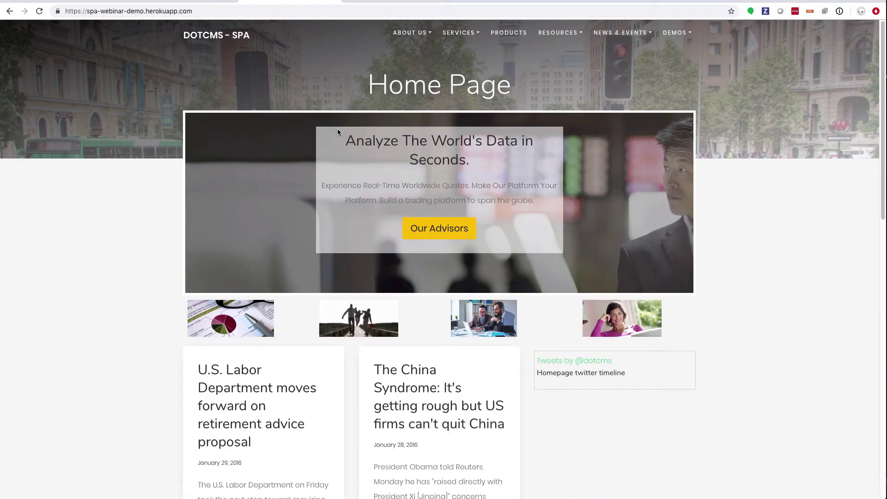
Compare the dotCMS site browser for demo.dotcms.com with the deployed SPA home page.
left_click(398, 8)
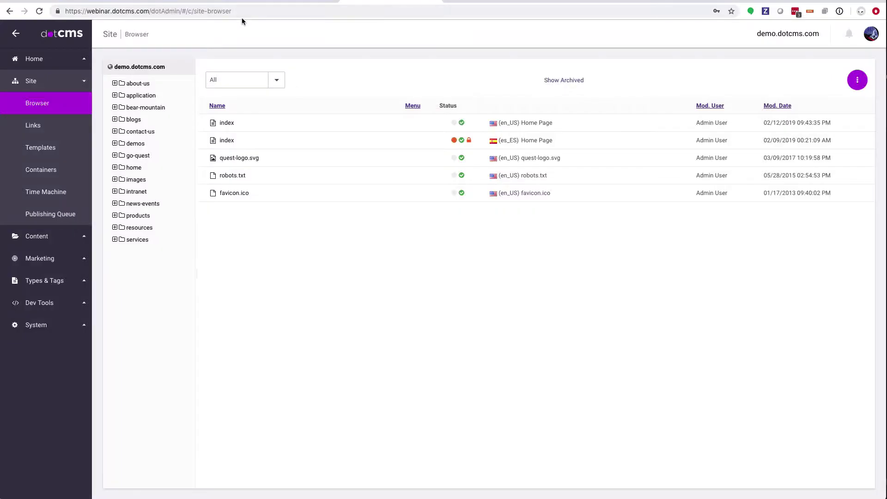
left_click(319, 3)
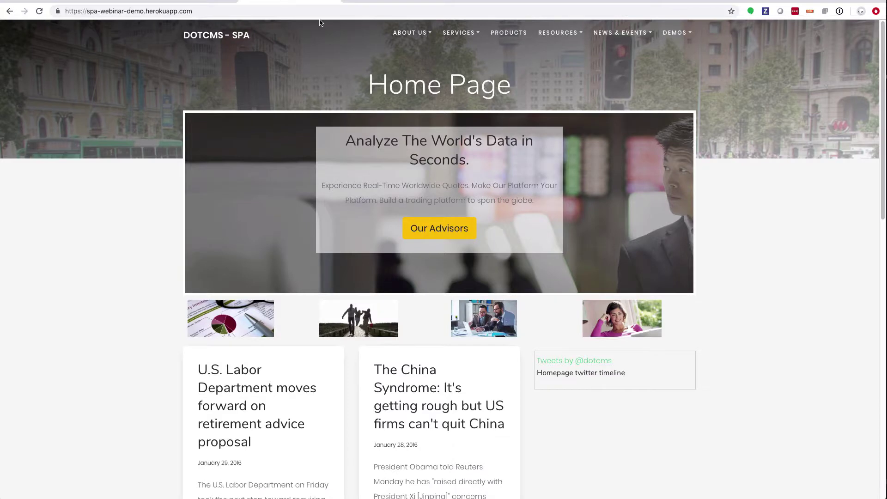
left_click(400, 3)
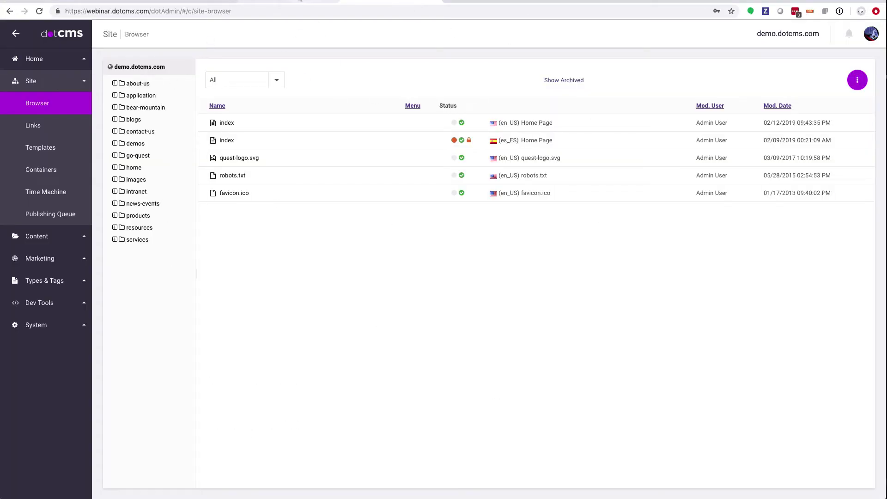
left_click(319, 3)
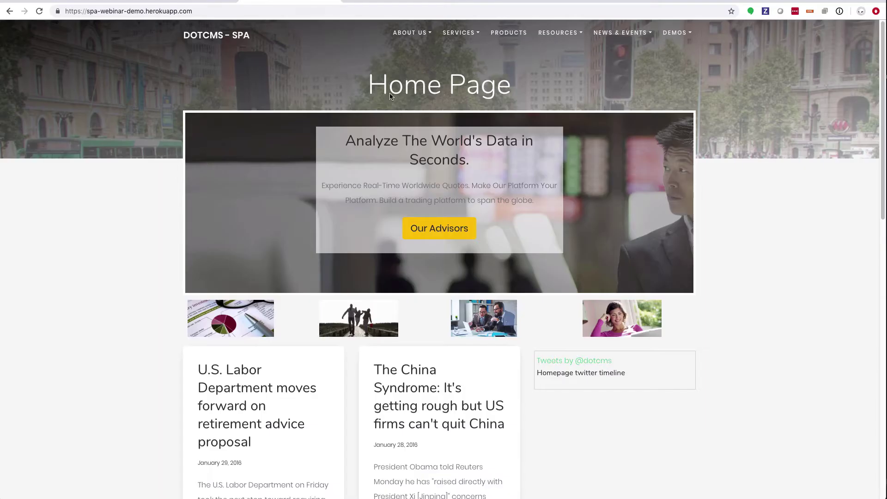
Open the SPA's About Us page, inspect its HTML page source, and return to the page.
left_click(406, 34)
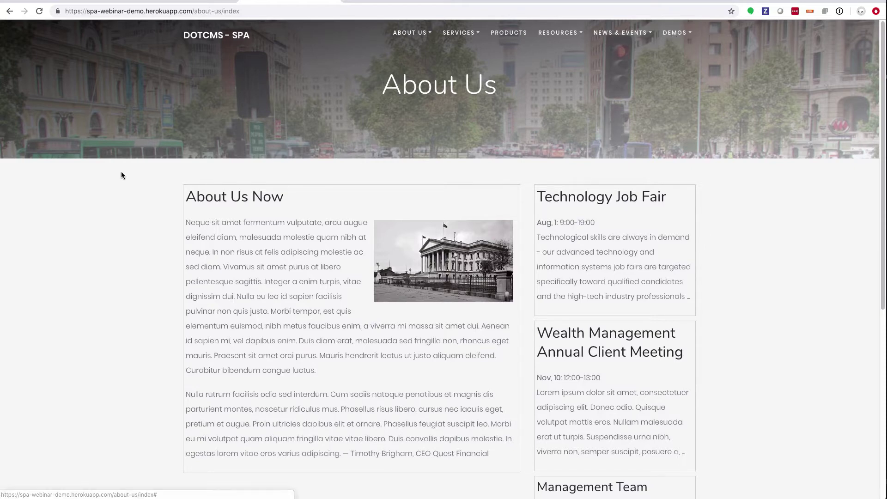
right_click(96, 200)
left_click(152, 307)
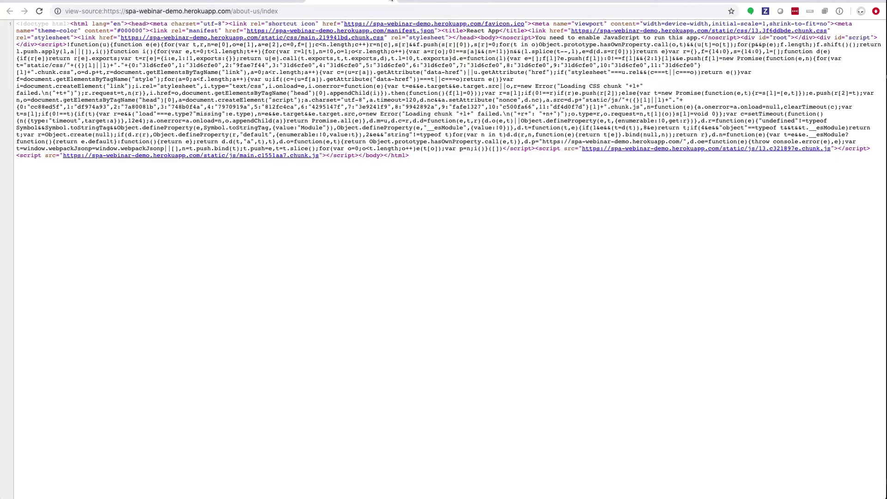
left_click(392, 2)
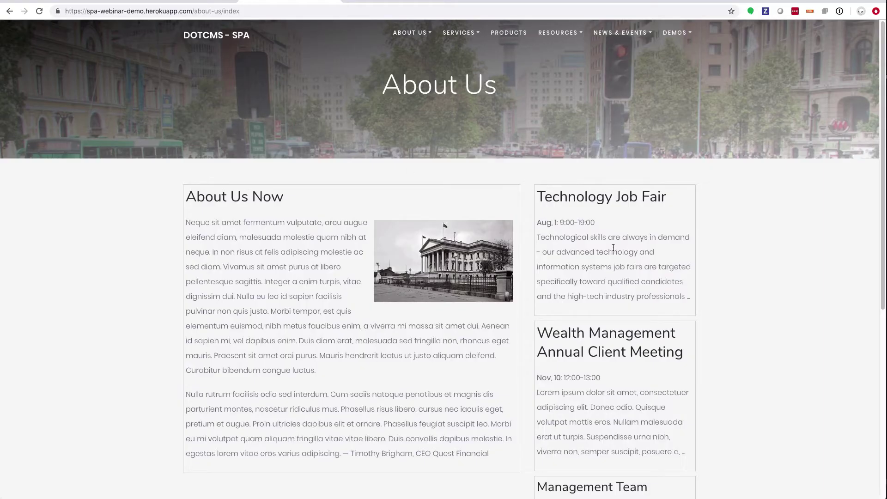
Open the SPA's news listing and look through the article "How Wall Street may threaten your pension".
mouse_move(622, 33)
left_click(628, 61)
scroll(317, 277, "down", 6)
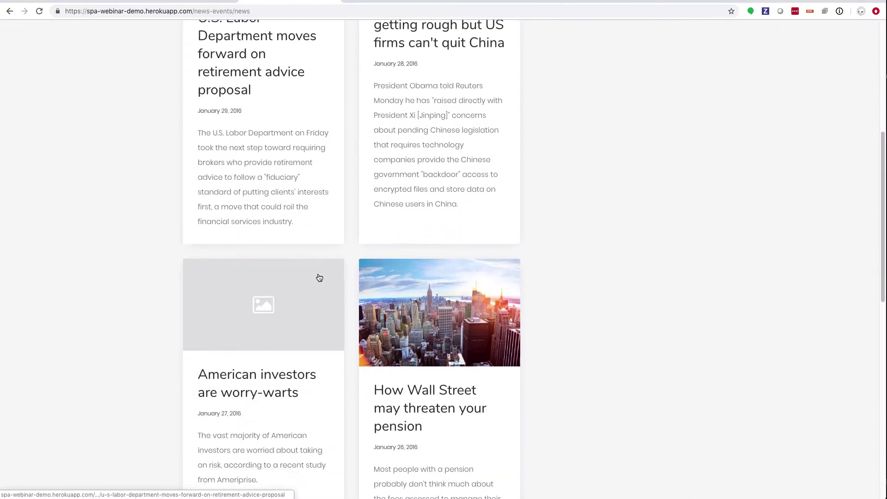
left_click(447, 343)
scroll(443, 277, "down", 5)
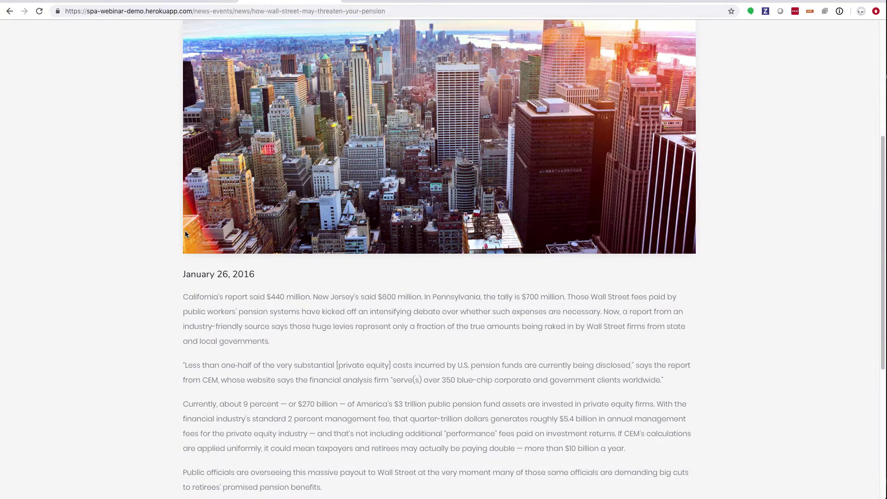
scroll(171, 232, "up", 5)
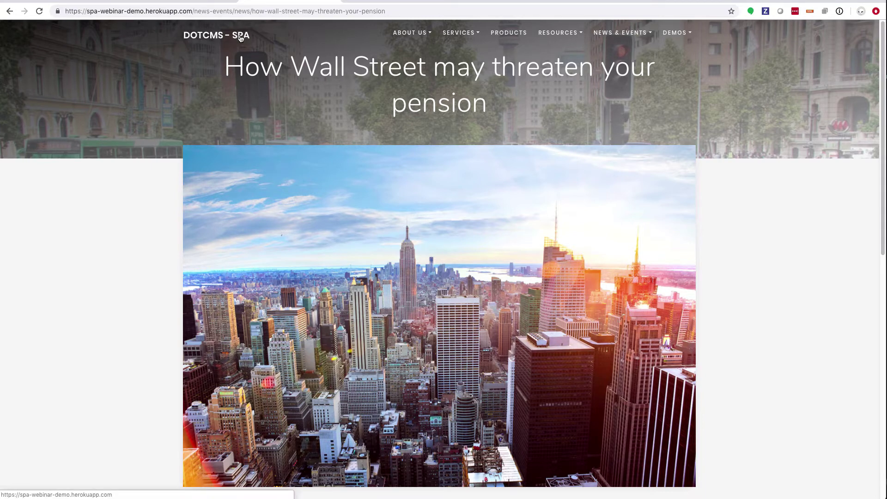
Switch to the dotCMS admin and open the English (en_US) Home Page from the root of demo.dotcms.com.
key("ctrl+Tab")
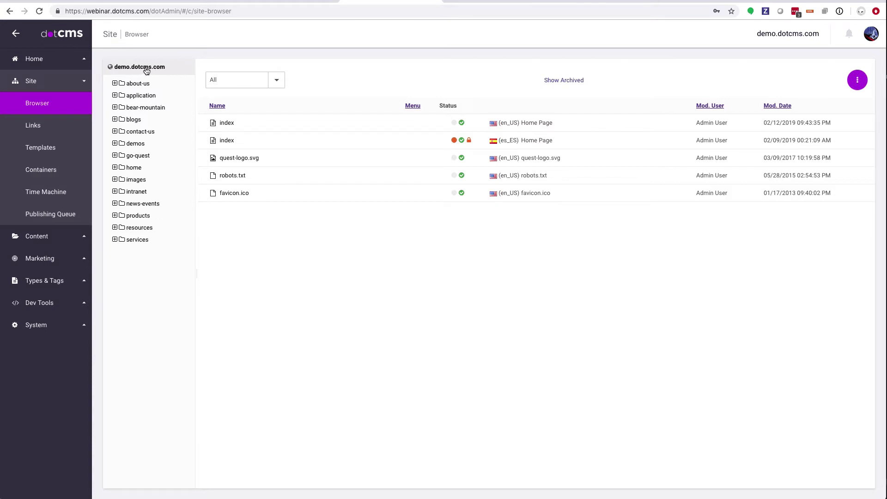
left_click(34, 106)
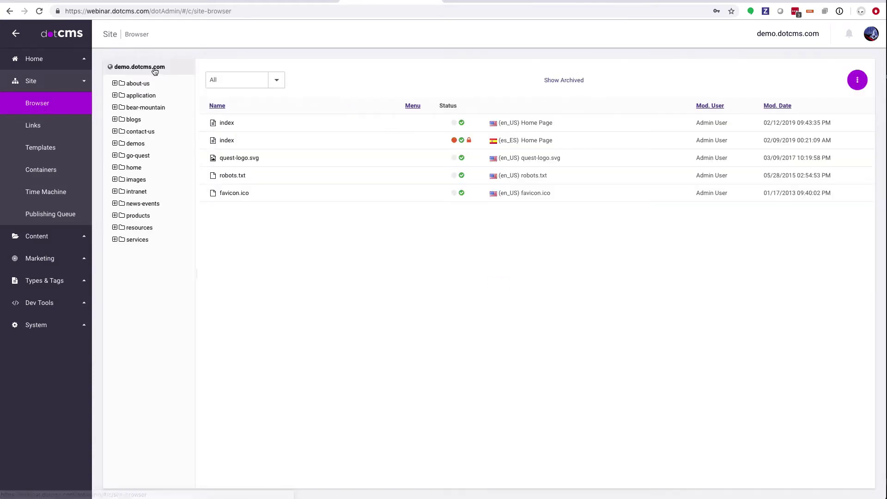
left_click(233, 125)
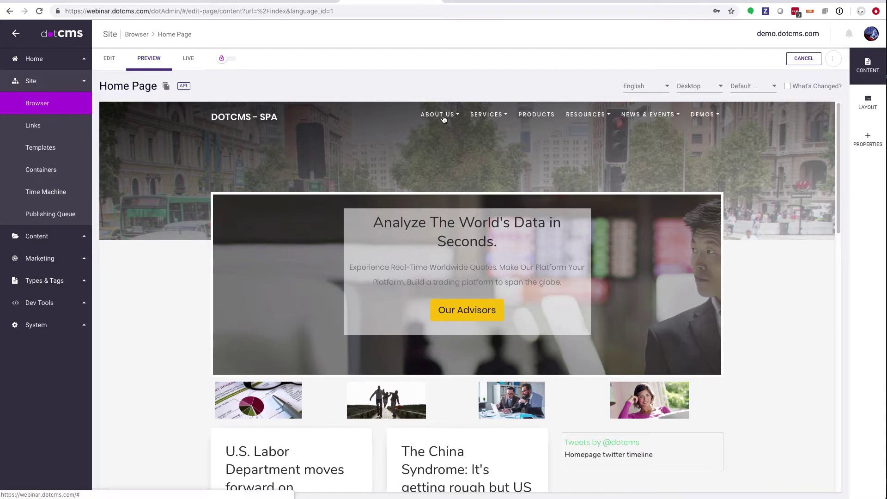
Navigate inside the page editor to About Us, on to First Time Investors, and back to About Us.
mouse_move(441, 116)
left_click(438, 143)
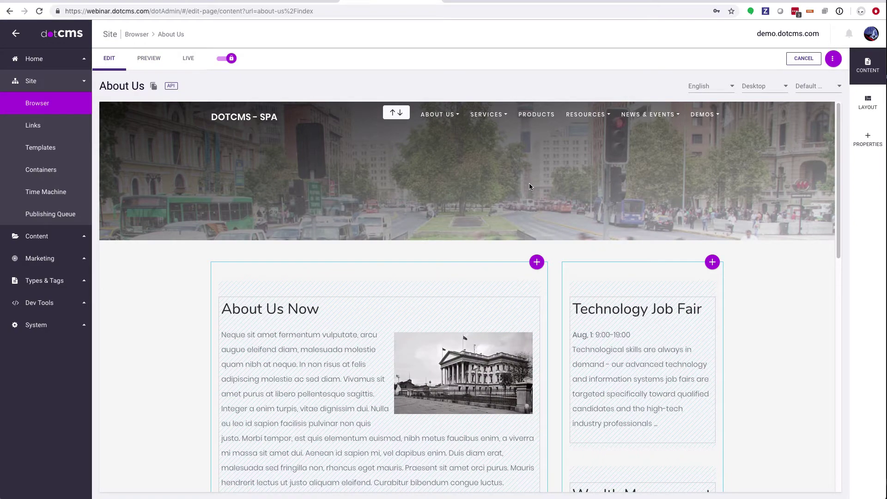
left_click(486, 138)
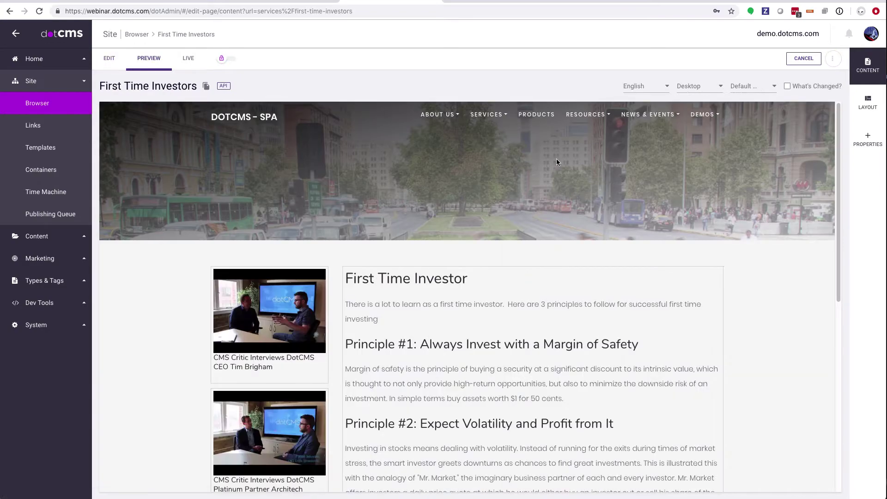
mouse_move(439, 115)
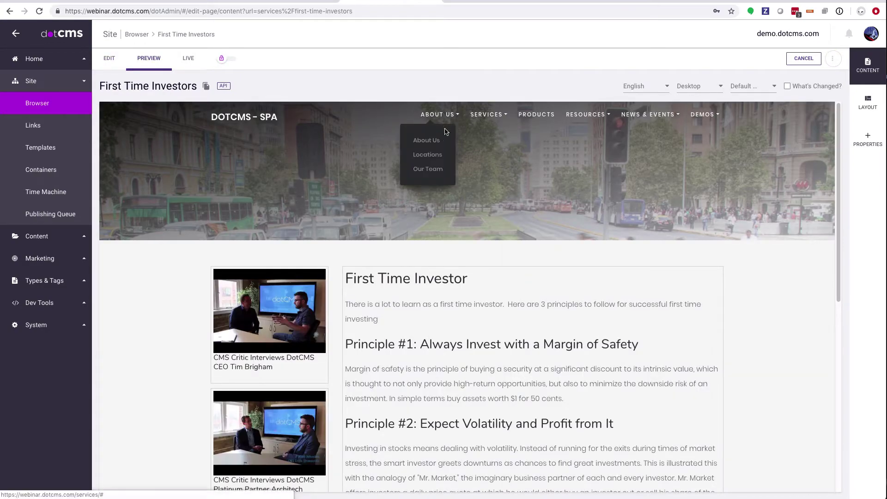
left_click(442, 137)
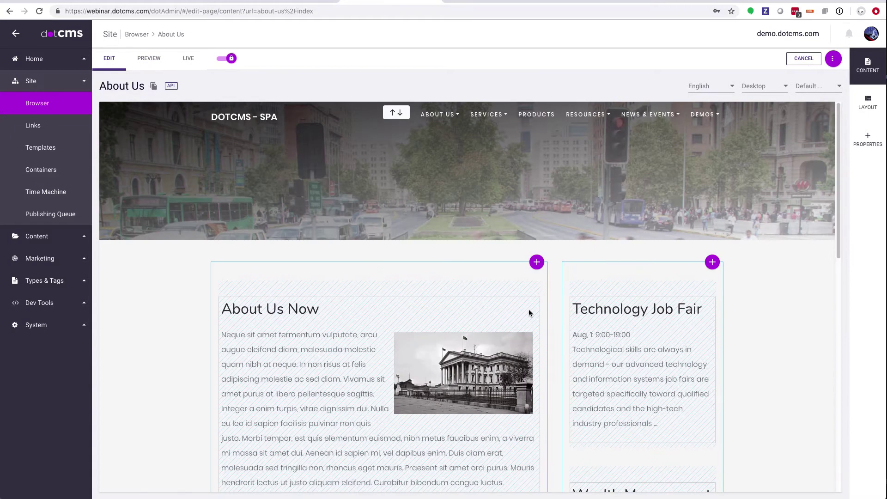
Edit the "About Us Now" content, replacing "Now" in its heading with "Wow, this is contextual!", and save and publish it.
mouse_move(498, 333)
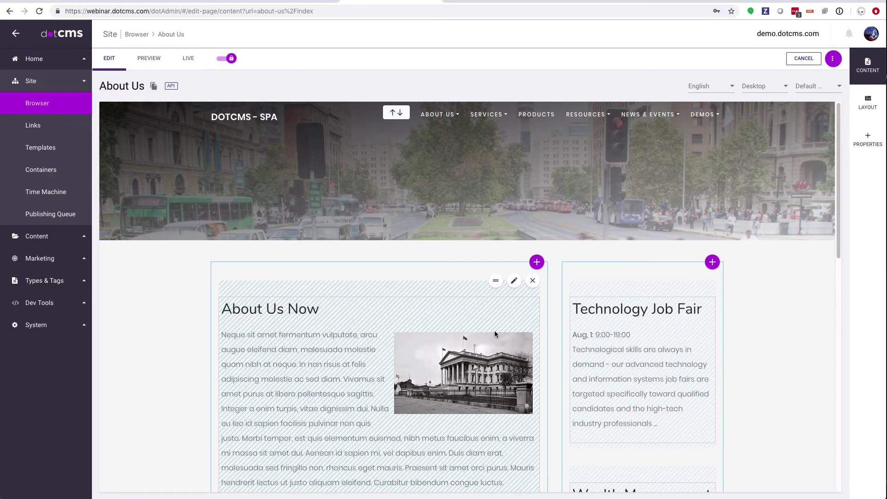
scroll(495, 333, "down", 3)
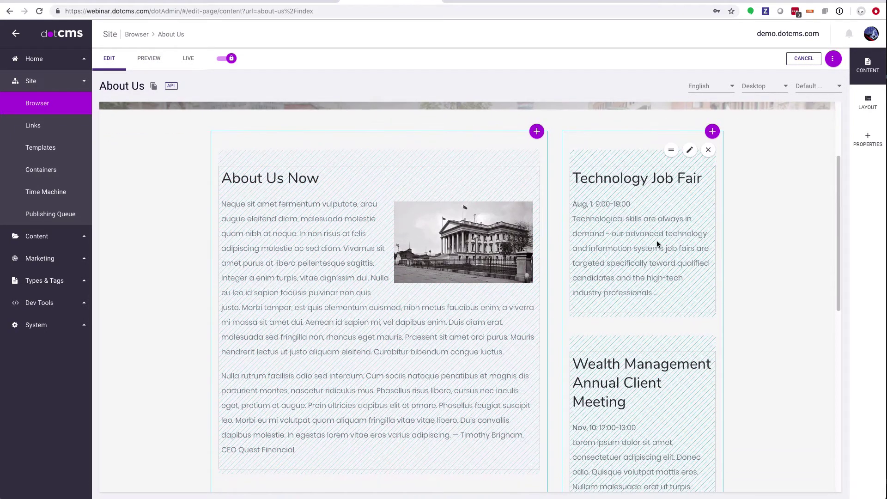
mouse_move(511, 171)
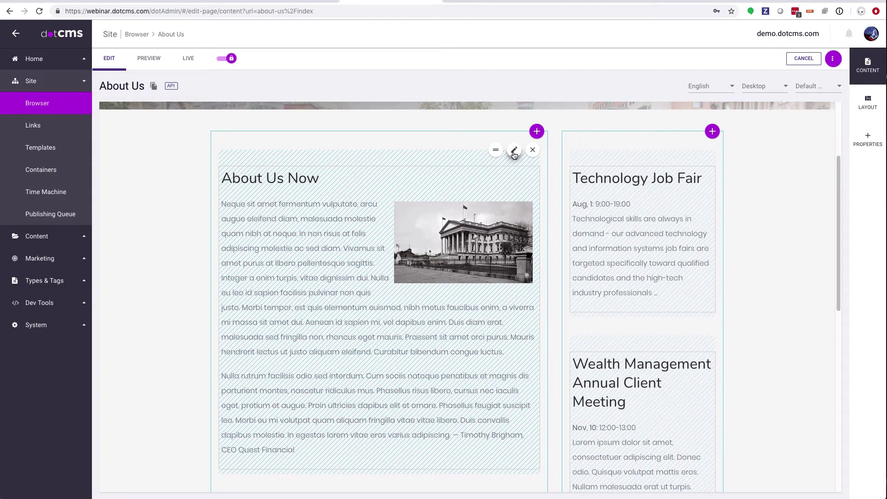
scroll(514, 153, "down", 1)
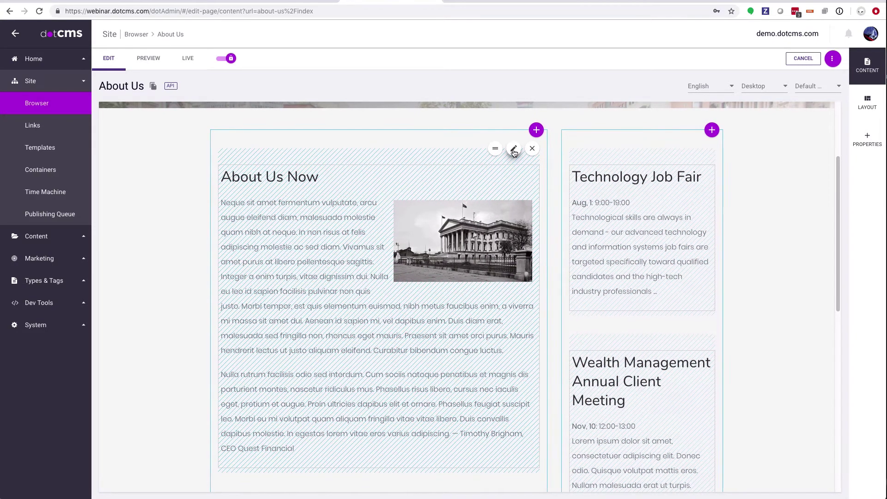
left_click(514, 150)
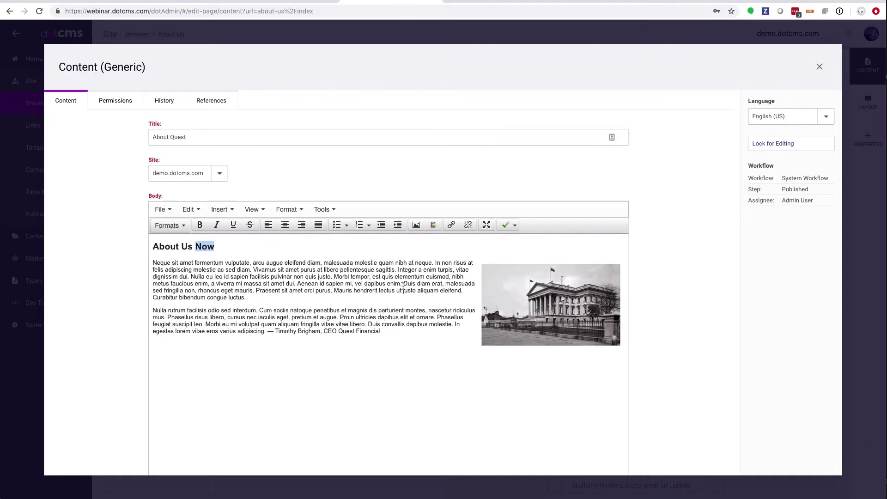
type("Wow, this is contextual!")
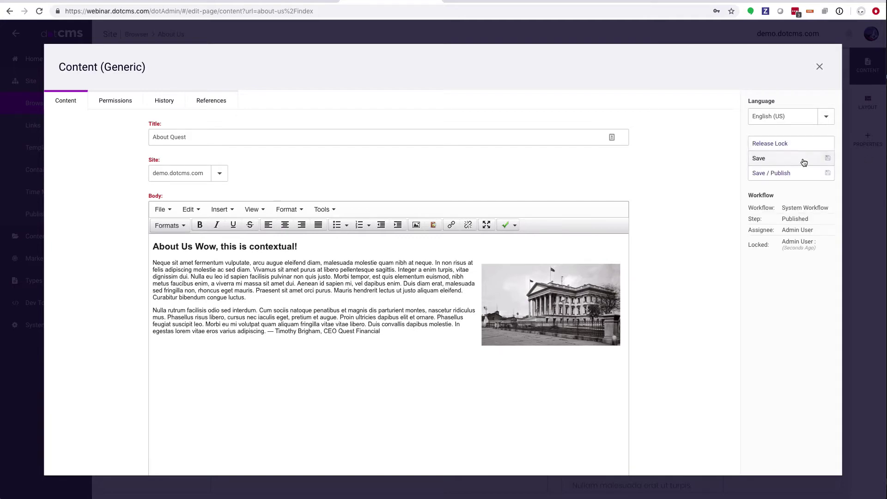
left_click(750, 174)
left_click(825, 69)
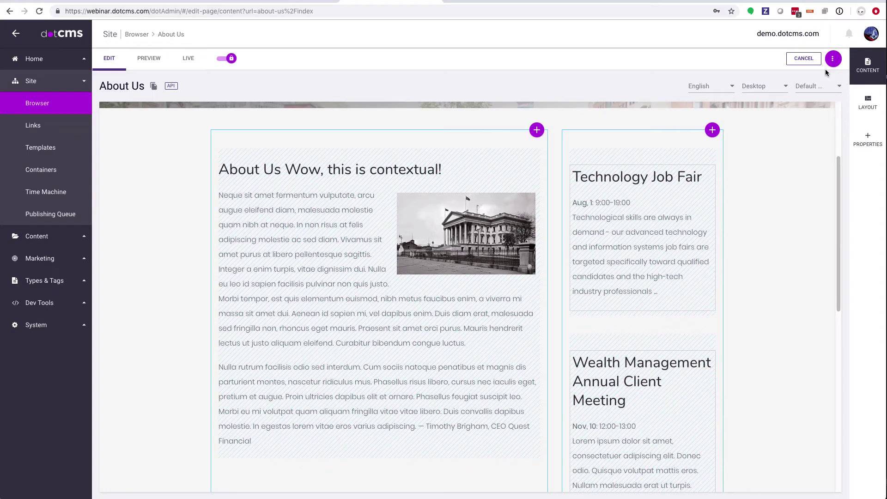
Preview the About Us page on the Apple iPad 3, 4, Air, Air2 device at 768 x 1024.
scroll(234, 143, "up", 3)
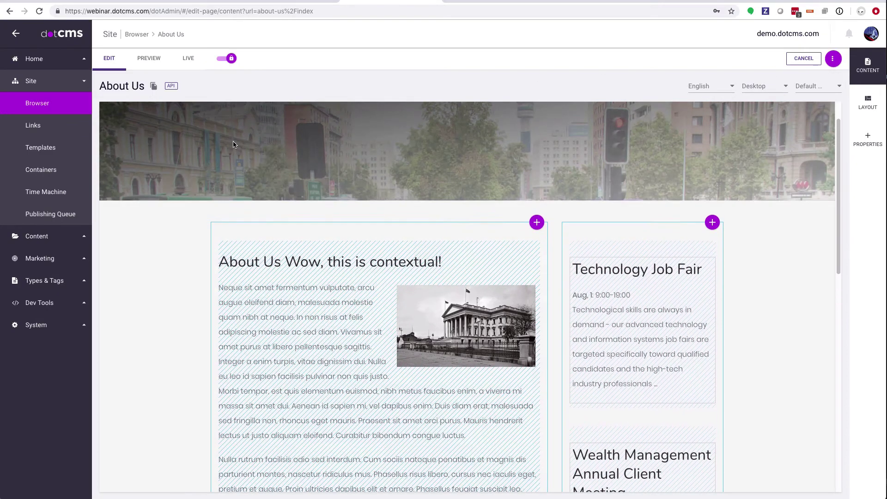
left_click(143, 60)
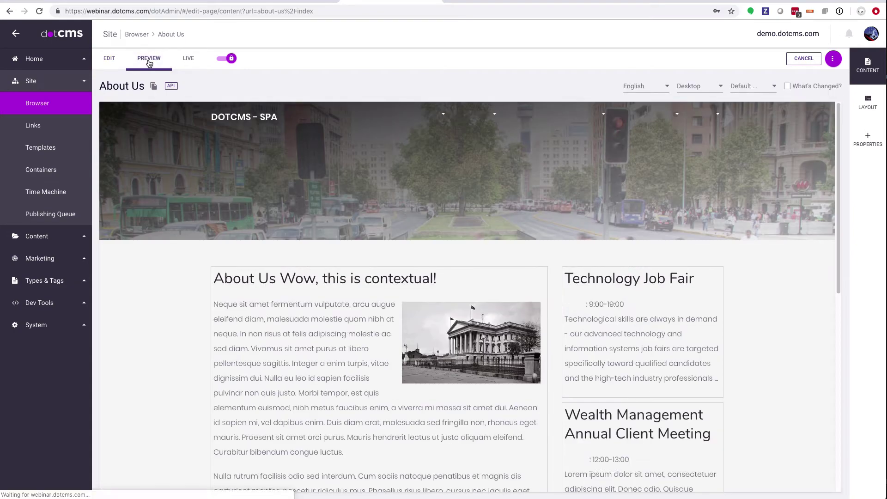
left_click(697, 89)
left_click(705, 165)
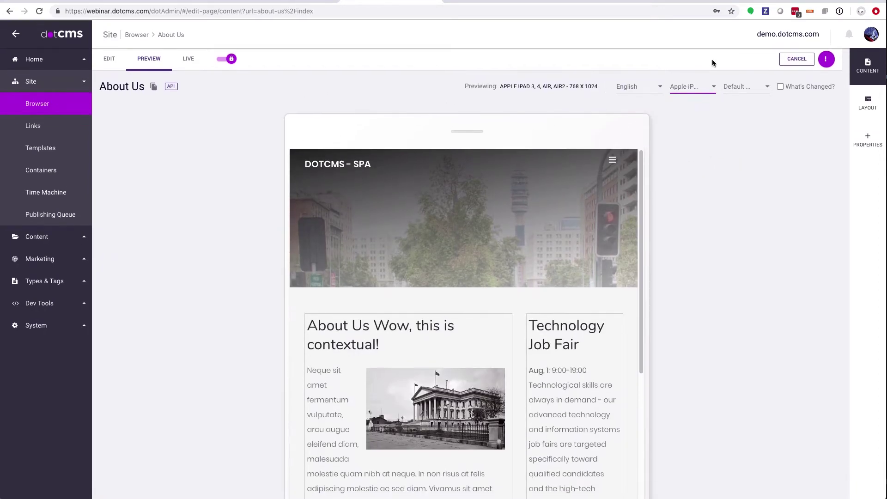
Return the preview to Desktop and, in edit mode, move the Wealth Management Annual Client Meeting content above the About Us content in the wide column.
left_click(693, 87)
left_click(695, 100)
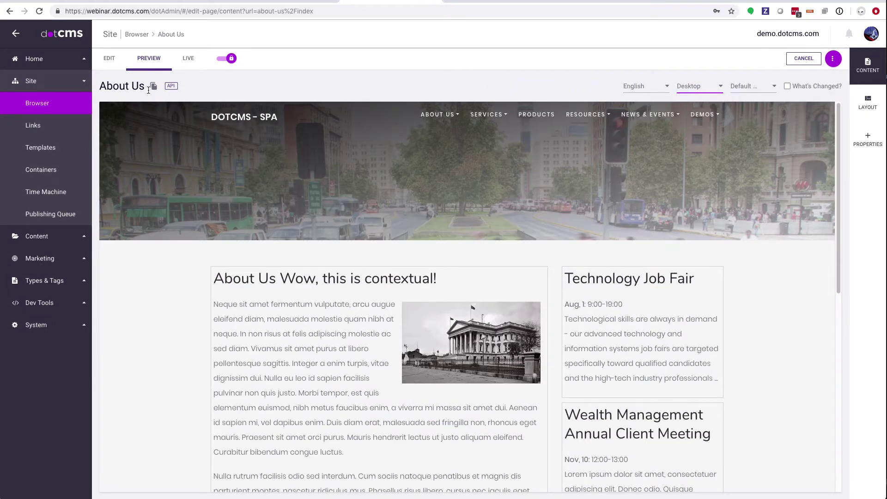
left_click(109, 58)
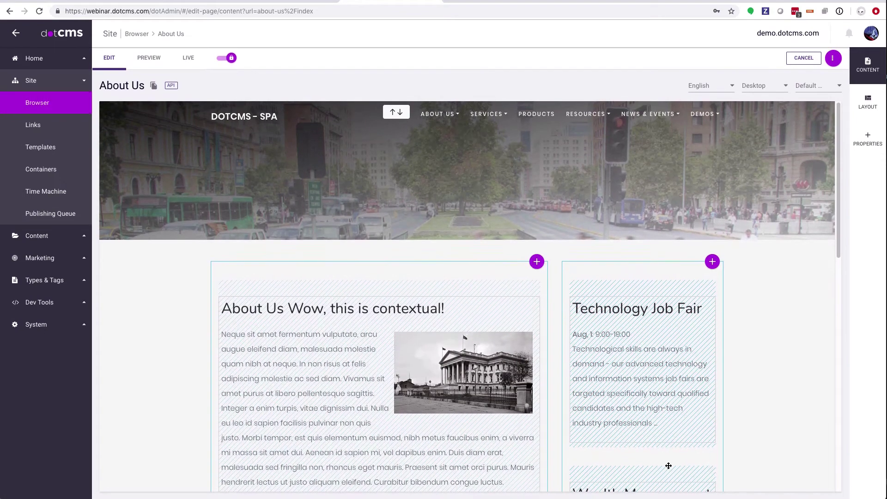
left_click_drag(671, 468, 667, 280)
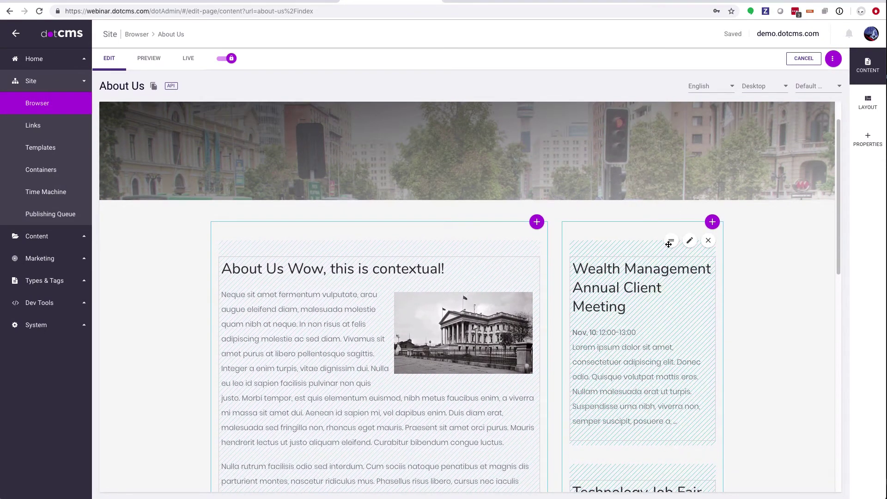
left_click_drag(670, 240, 414, 241)
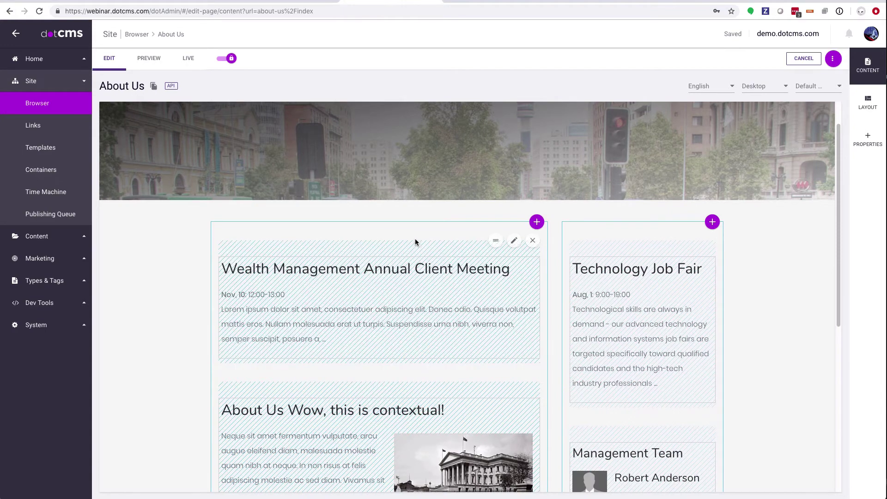
Move the Management Team content above Technology Job Fair in the narrow column, and save and publish the page.
scroll(679, 301, "down", 3)
left_click_drag(672, 309, 673, 121)
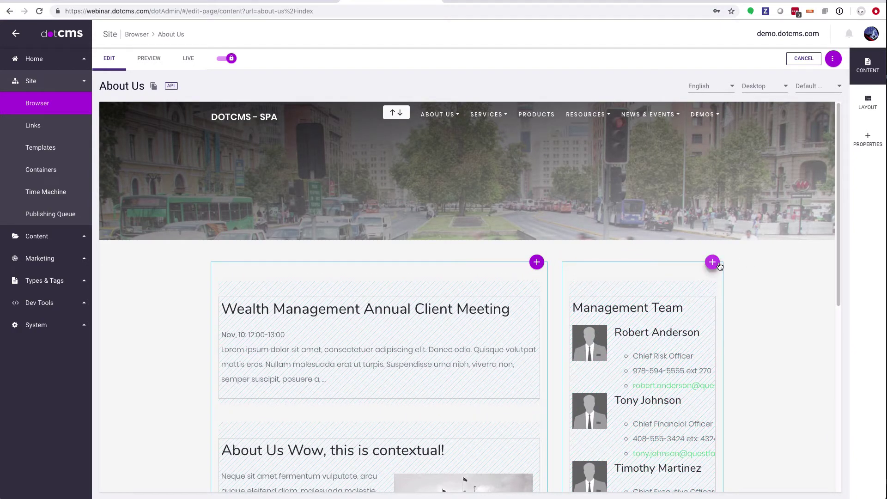
left_click(832, 58)
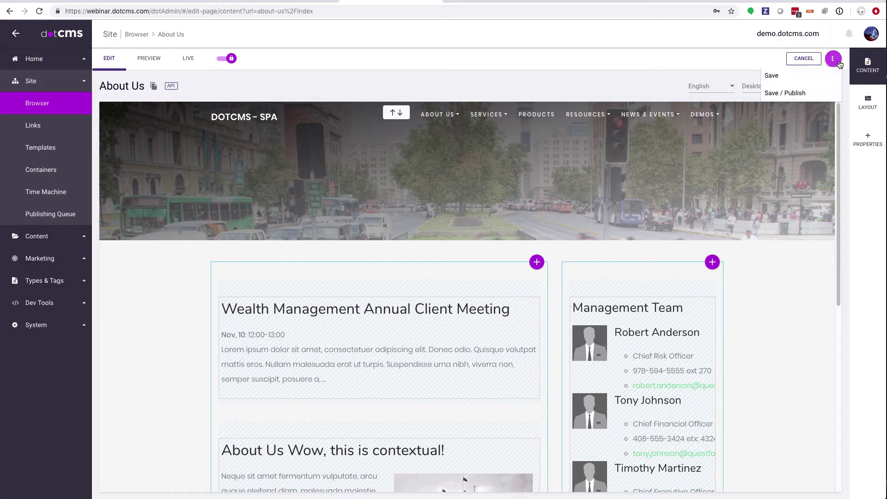
left_click(795, 94)
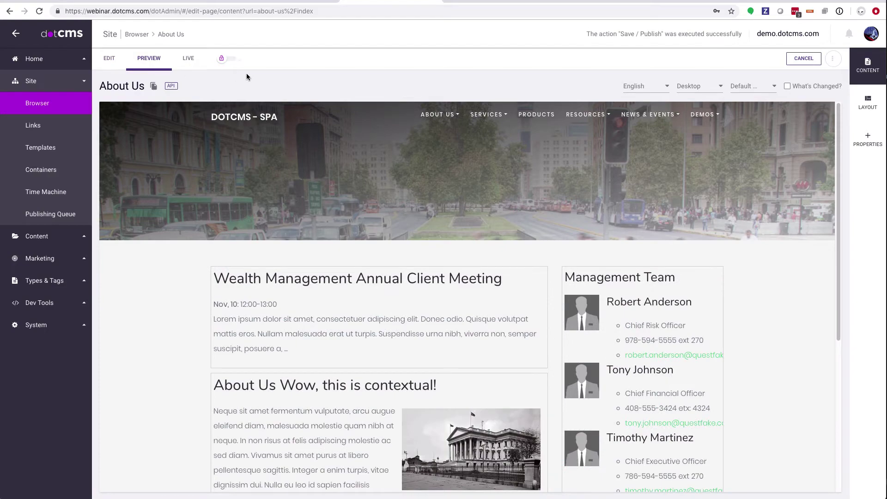
Switch to the deployed SPA on Heroku, open its About Us page, and check the rearranged content.
left_click(289, 2)
scroll(440, 259, "up", 3)
left_click(408, 33)
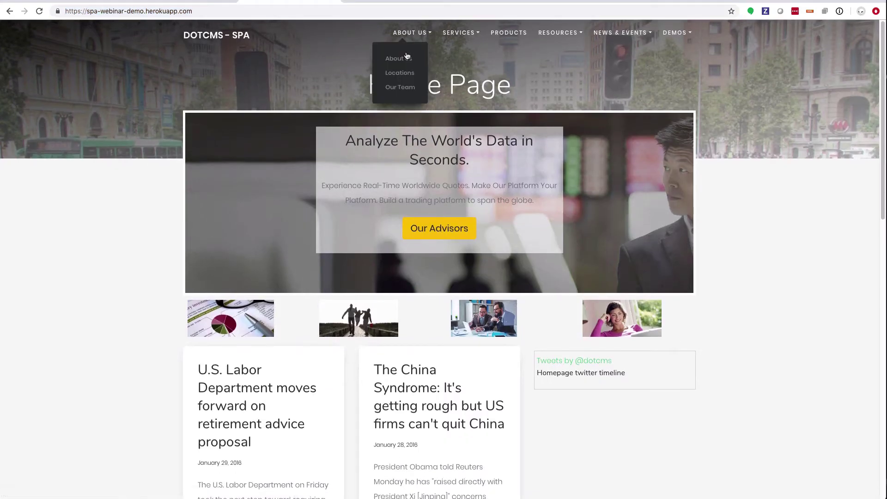
left_click(402, 58)
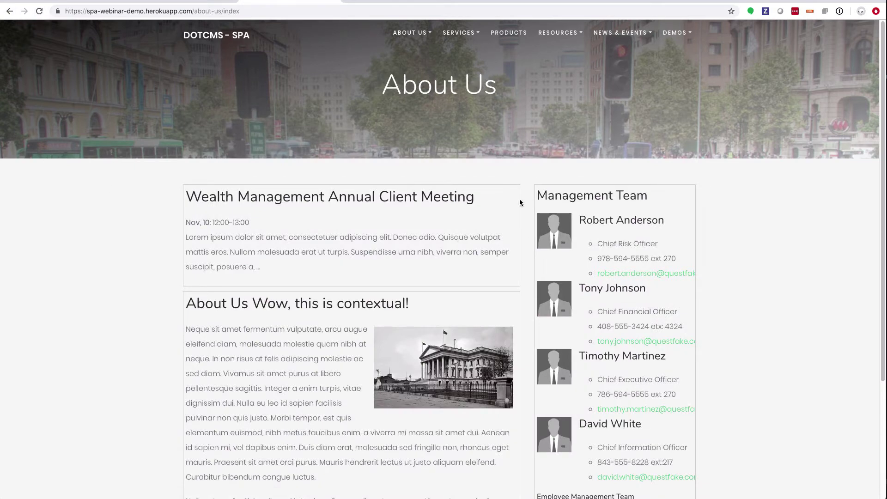
scroll(516, 206, "down", 4)
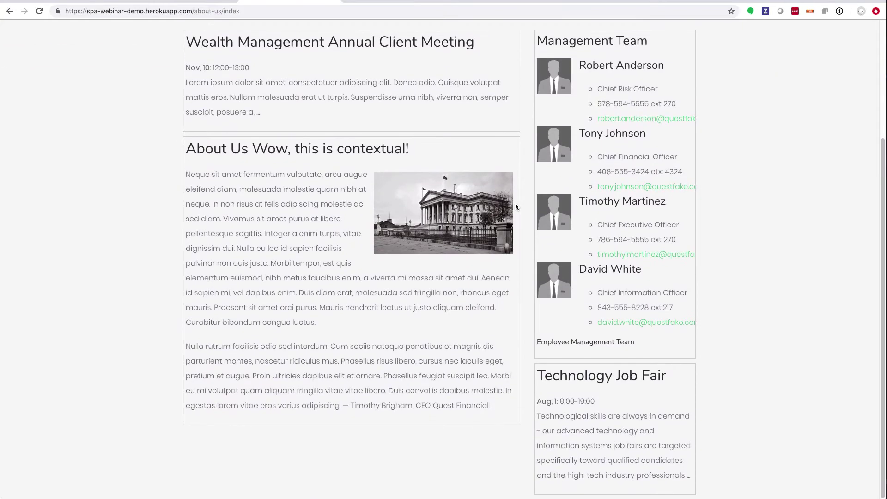
scroll(515, 206, "up", 4)
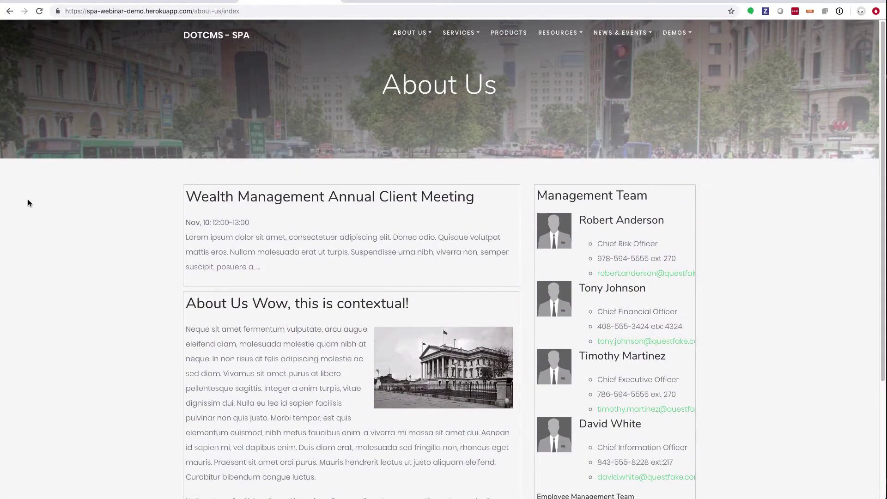
View the HTML source of the deployed About Us page, and close it again.
right_click(52, 217)
left_click(106, 325)
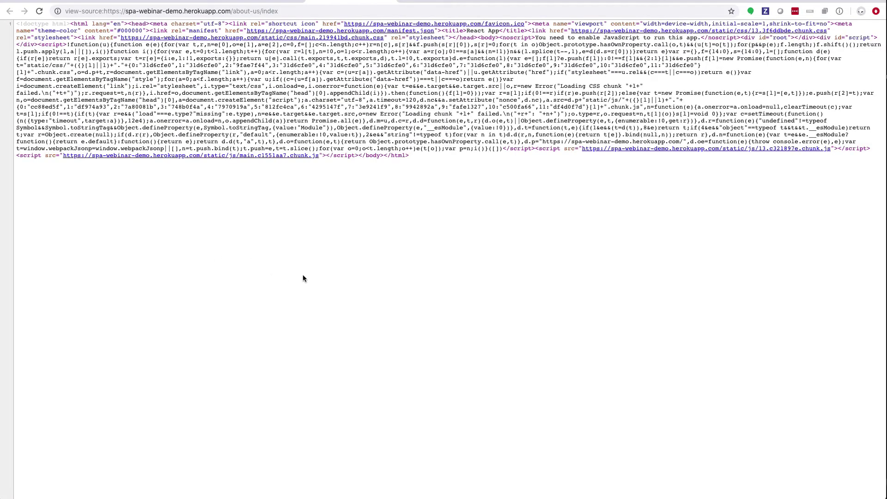
key("super+w")
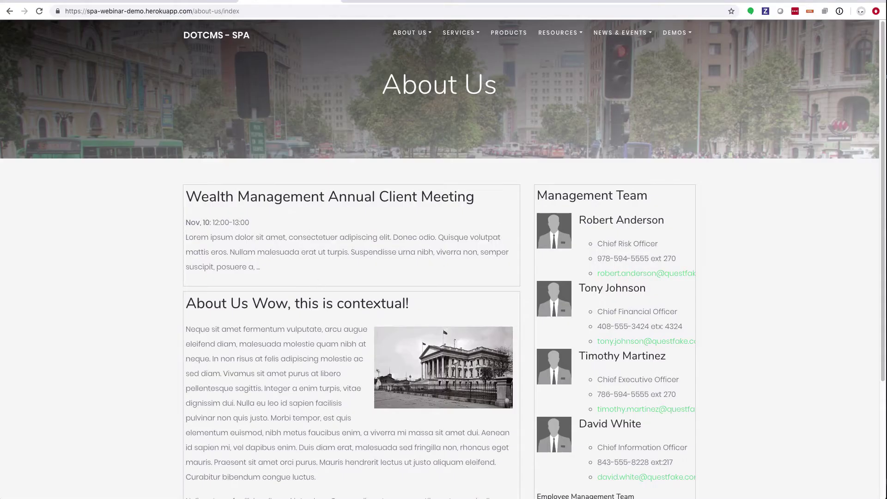
In dotCMS, resize the two About Us layout containers to six grid columns each, save the layout, and check the page on the deployed SPA.
key("ctrl+Tab")
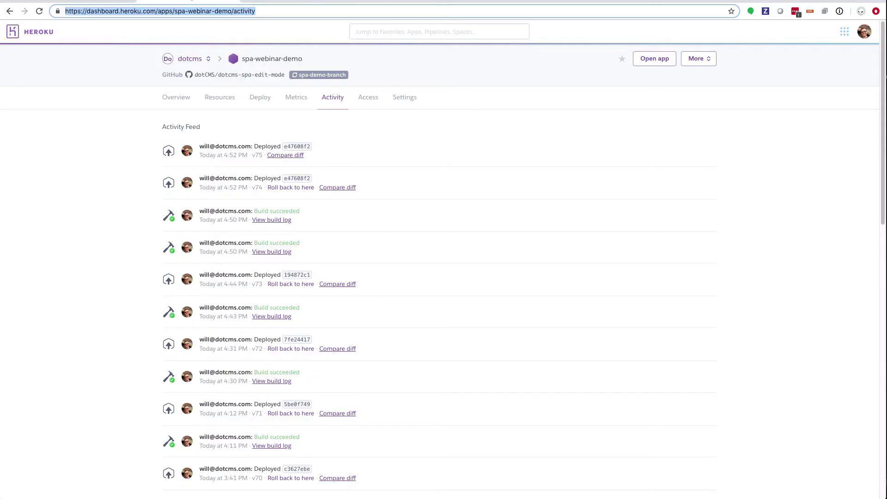
key("ctrl+Tab")
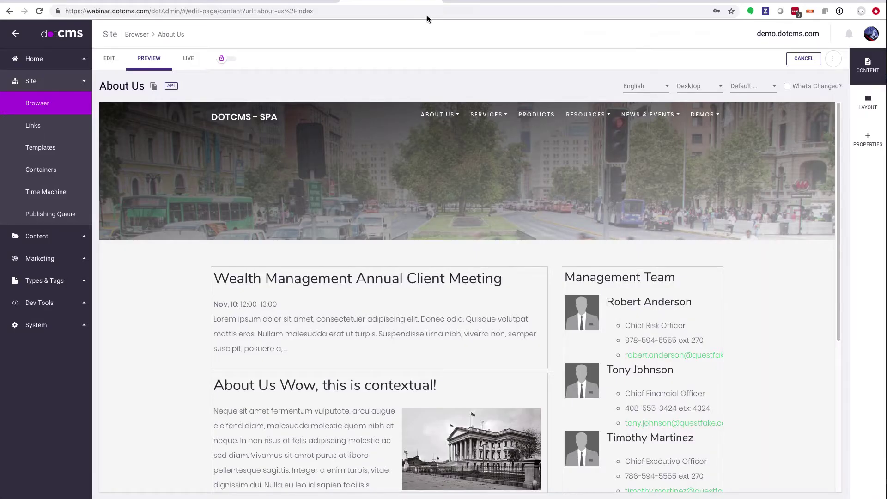
left_click(110, 59)
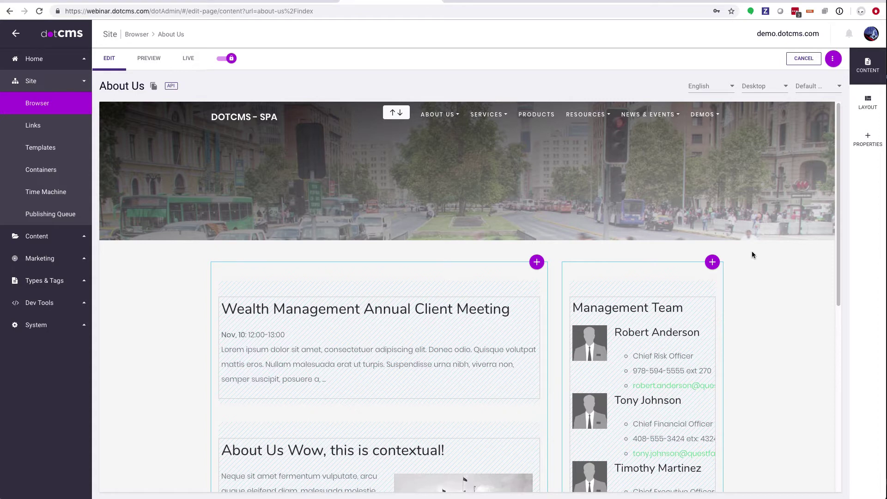
left_click(867, 103)
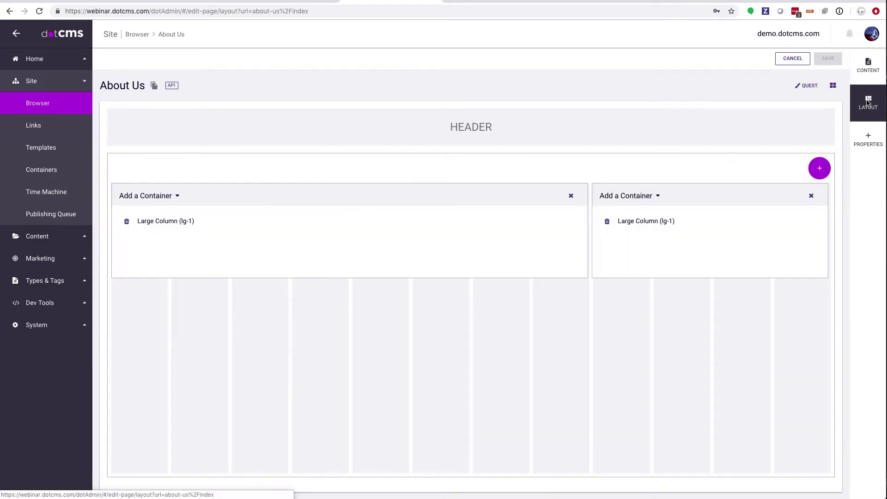
left_click_drag(587, 235, 465, 236)
left_click_drag(740, 196, 641, 196)
left_click_drag(706, 227, 821, 225)
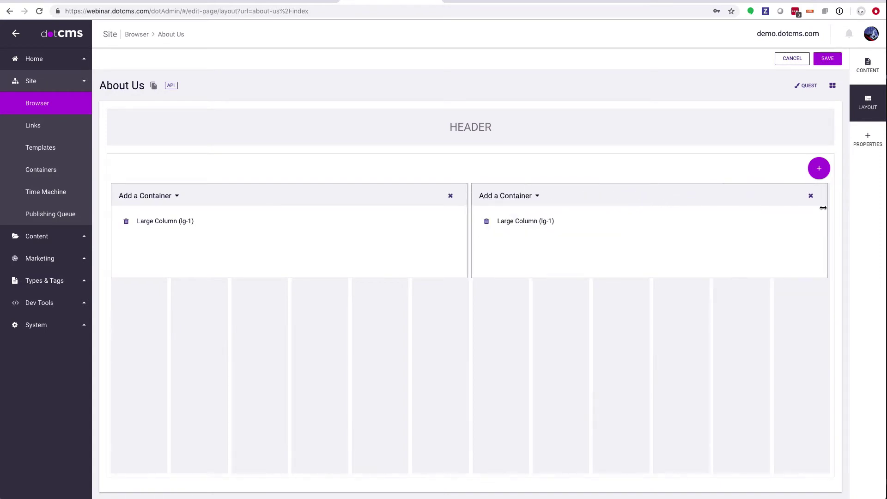
left_click(827, 59)
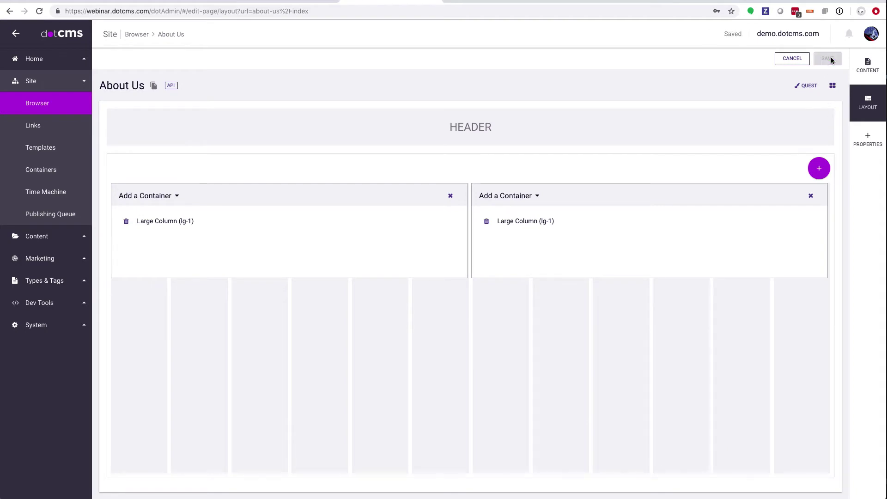
left_click(869, 67)
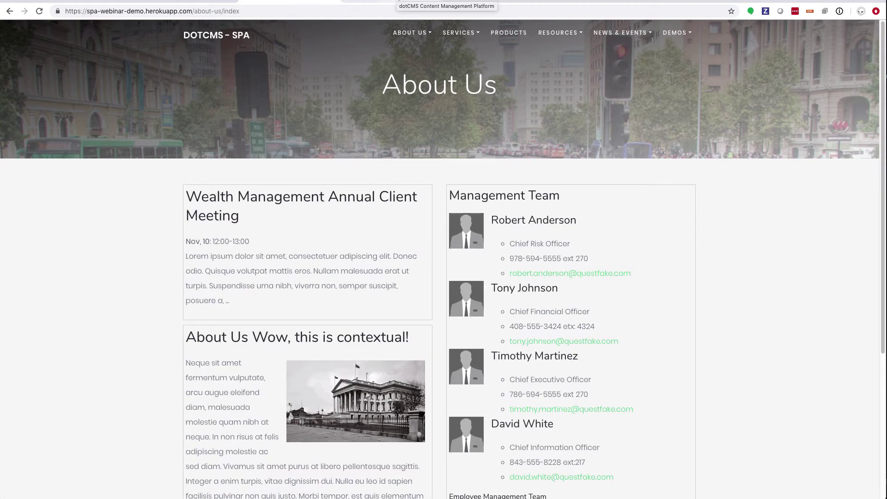
key("ctrl+shift+Tab")
Remove the header from the About Us page layout in dotCMS and save the layout.
left_click(869, 107)
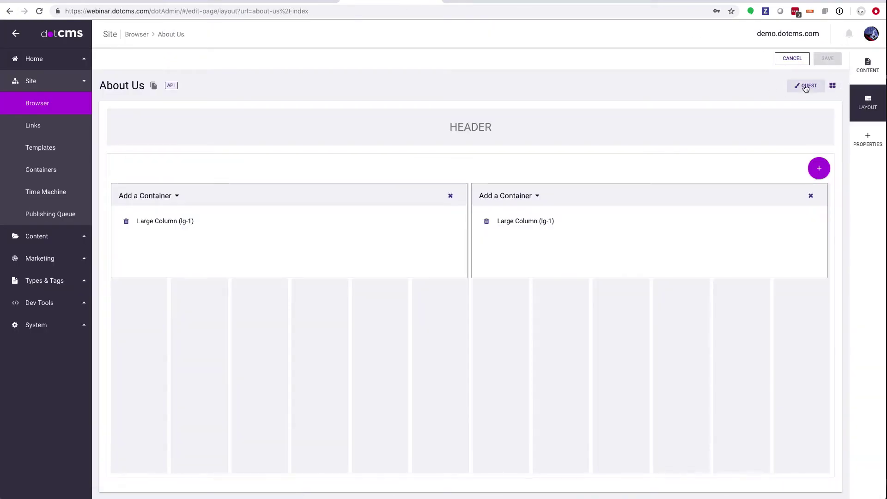
left_click(833, 87)
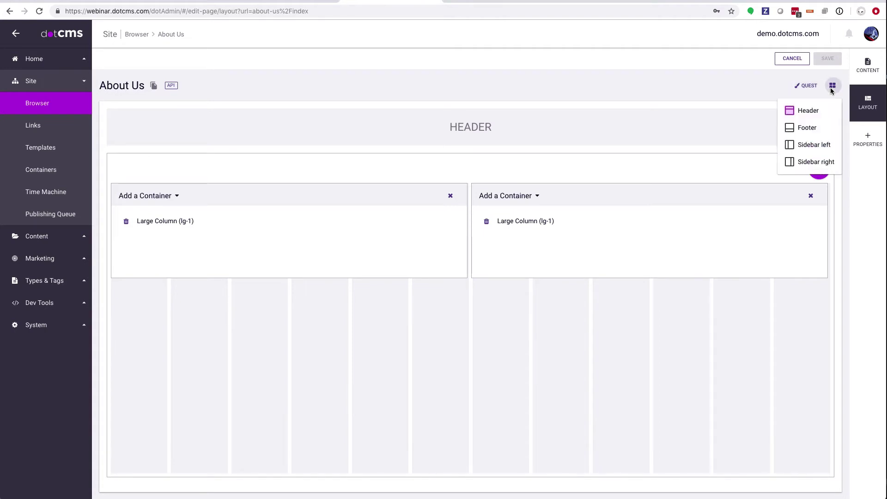
left_click(812, 111)
left_click(817, 59)
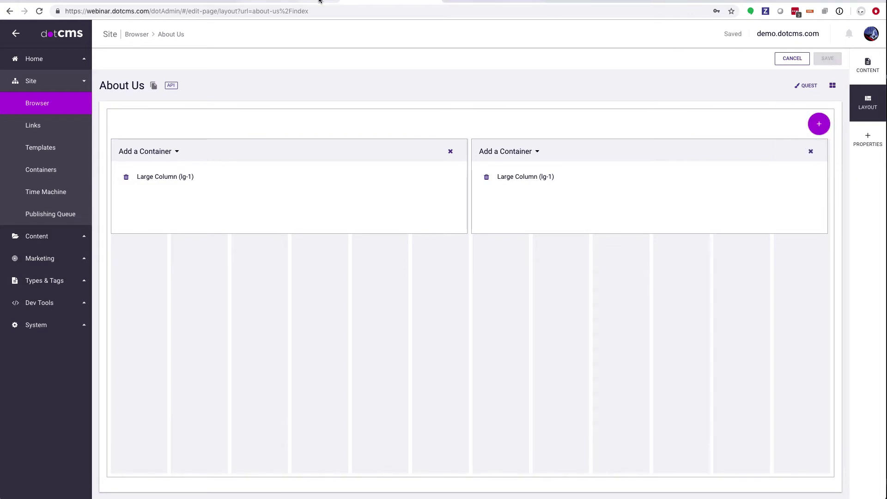
Reload the About Us page on the deployed SPA and examine its header area and columns.
left_click(290, 2)
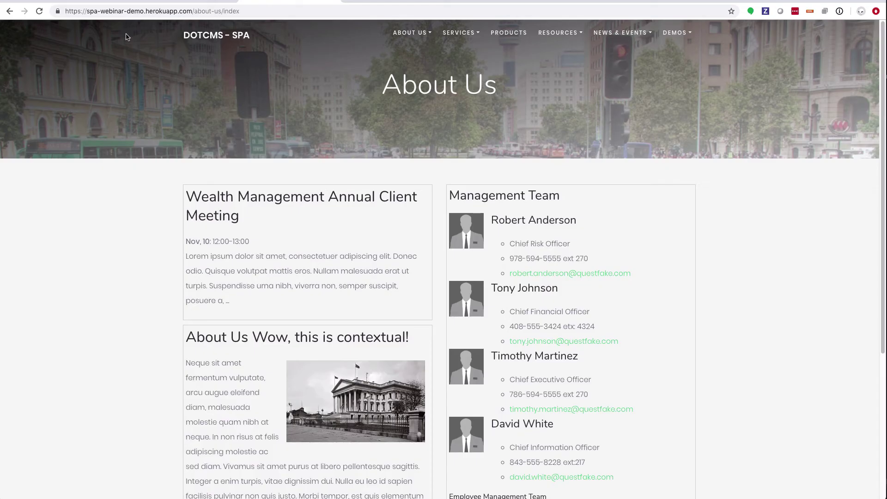
left_click(40, 14)
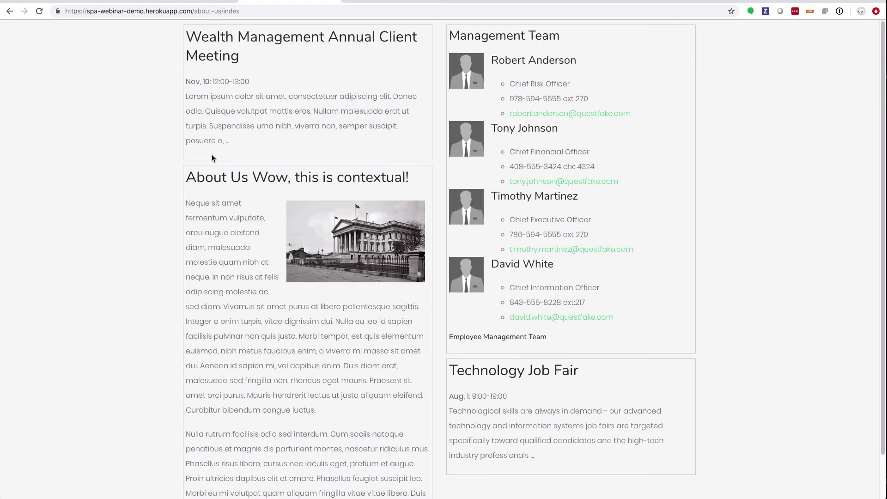
scroll(397, 146, "down", 2)
scroll(397, 146, "up", 2)
Restore the header and add a footer in the About Us layout in dotCMS, and save the layout.
key("ctrl+Tab")
left_click(832, 85)
left_click(815, 112)
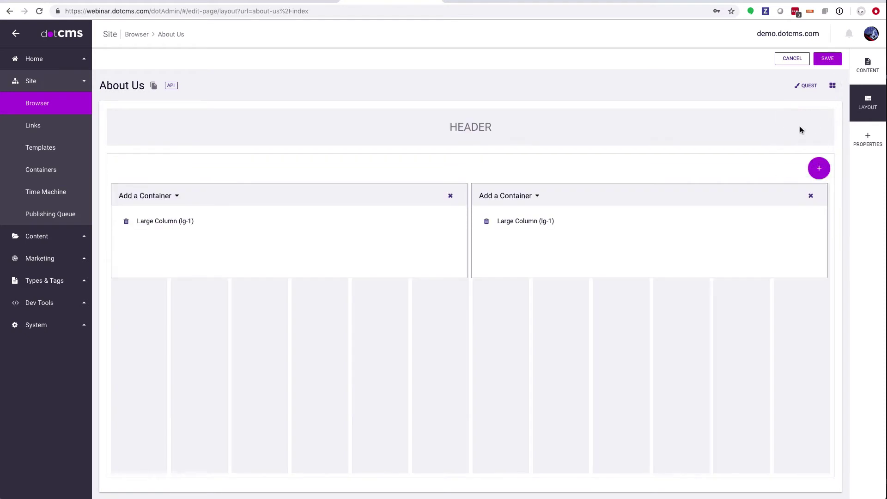
left_click(806, 130)
left_click(827, 59)
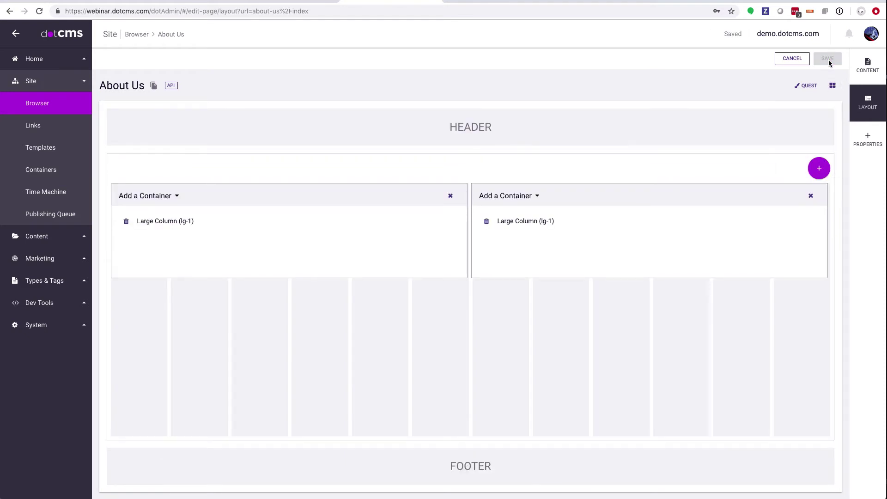
Remove the Management Team and Technology Job Fair content from the second column of the About Us page.
left_click(868, 69)
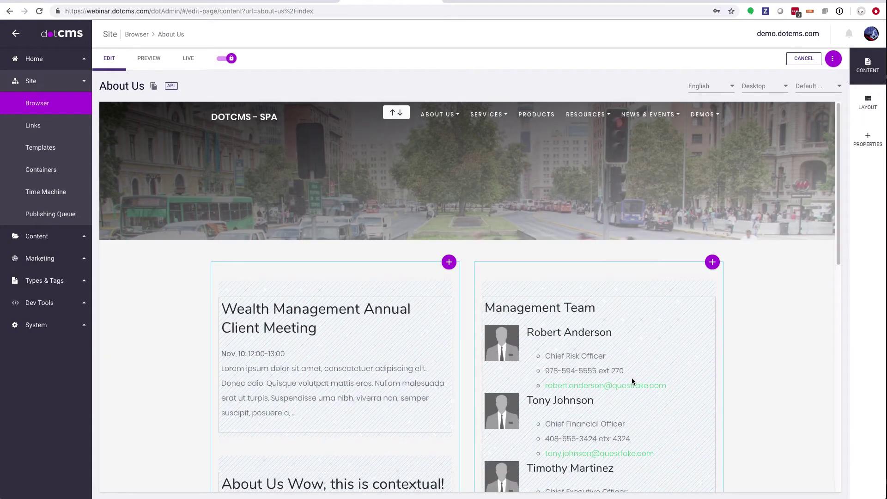
left_click(708, 284)
left_click(505, 299)
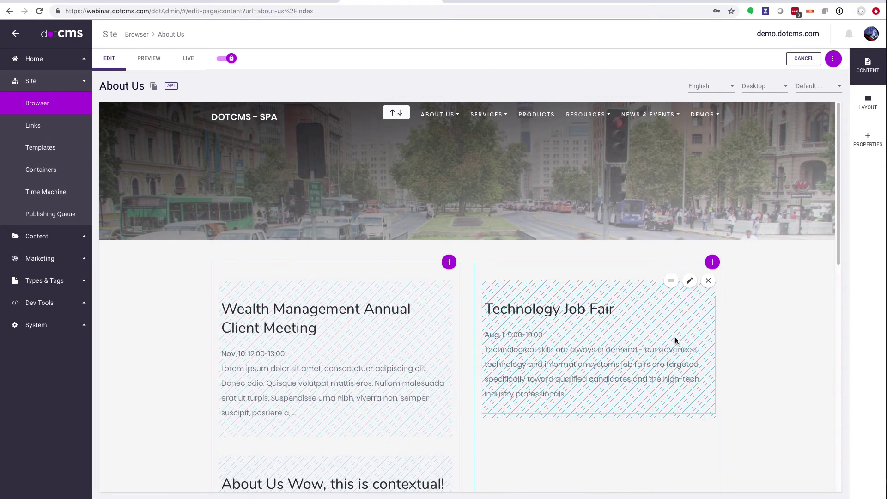
left_click(708, 280)
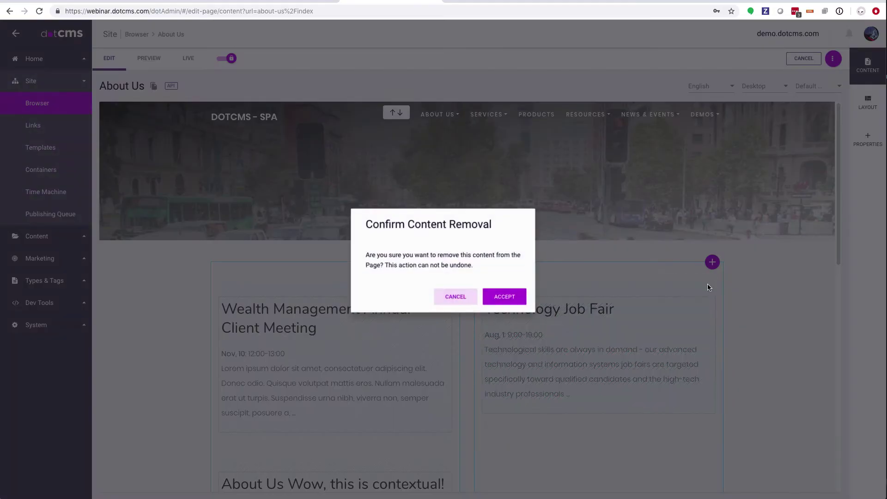
left_click(503, 296)
Start creating a new YouTube widget in the second column of the About Us page.
left_click(712, 263)
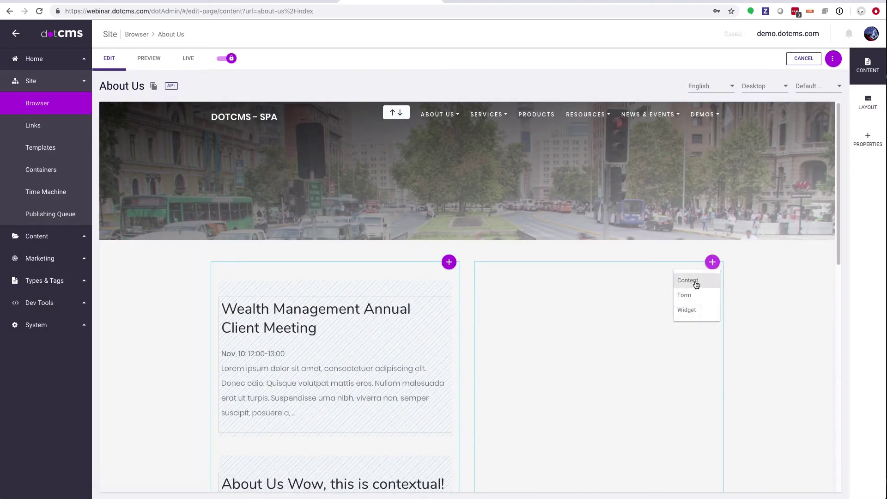
left_click(692, 309)
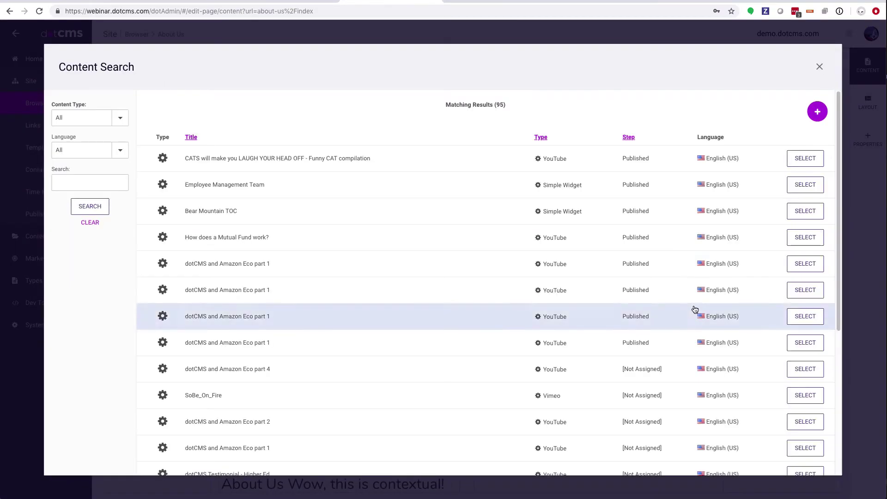
left_click(817, 116)
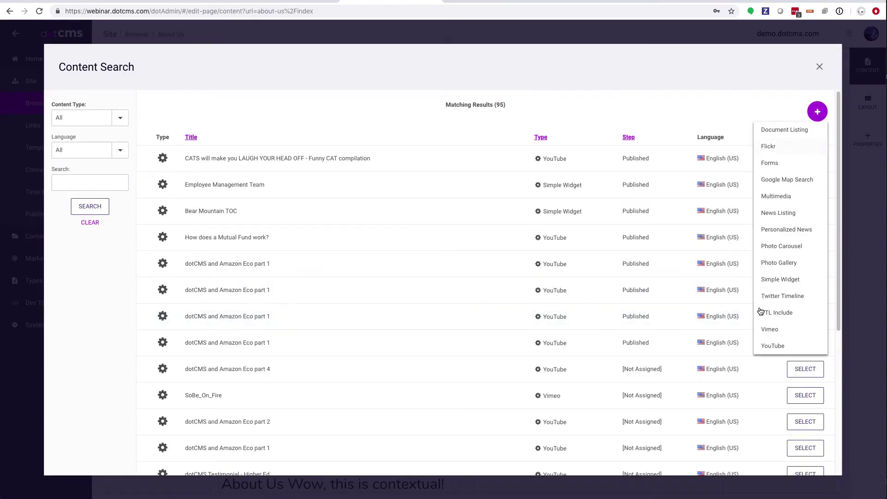
left_click(790, 345)
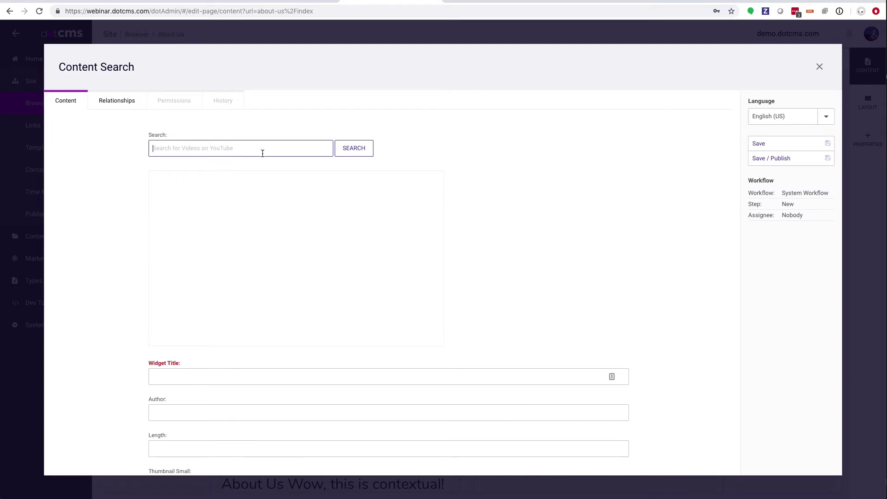
Find the video "Funniest CATS EVER - Die LAUGING NOW!" by searching for "cats", and save and publish the widget.
left_click(262, 153)
type("cats")
left_click(358, 152)
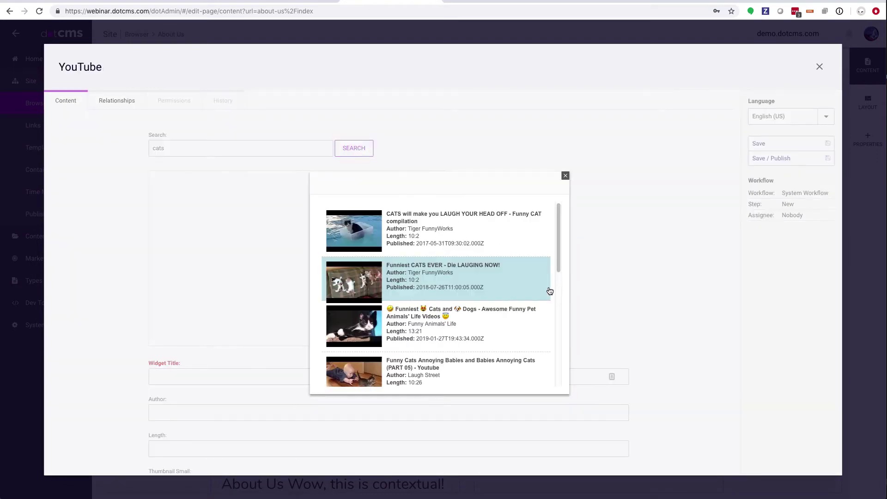
left_click(458, 277)
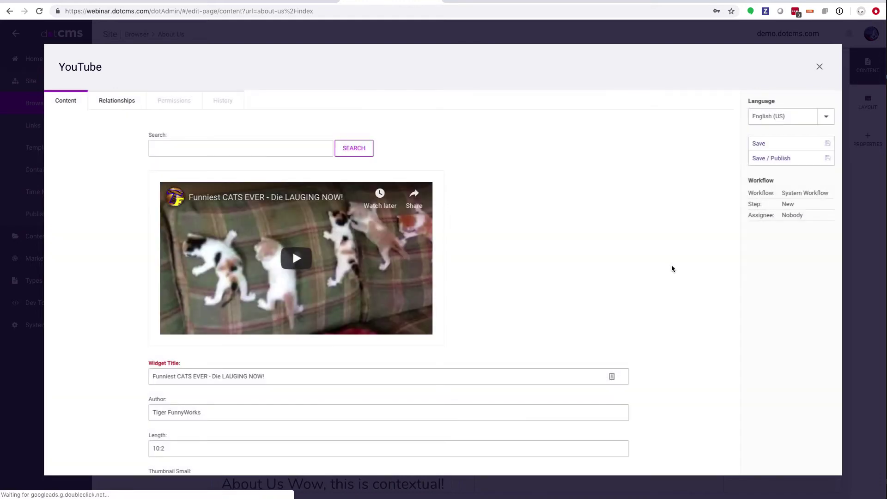
left_click(793, 159)
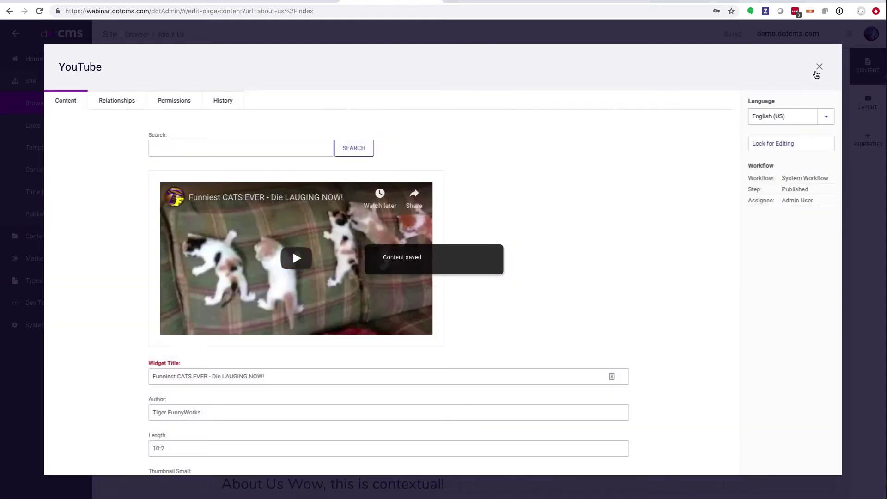
left_click(820, 67)
scroll(743, 365, "down", 5)
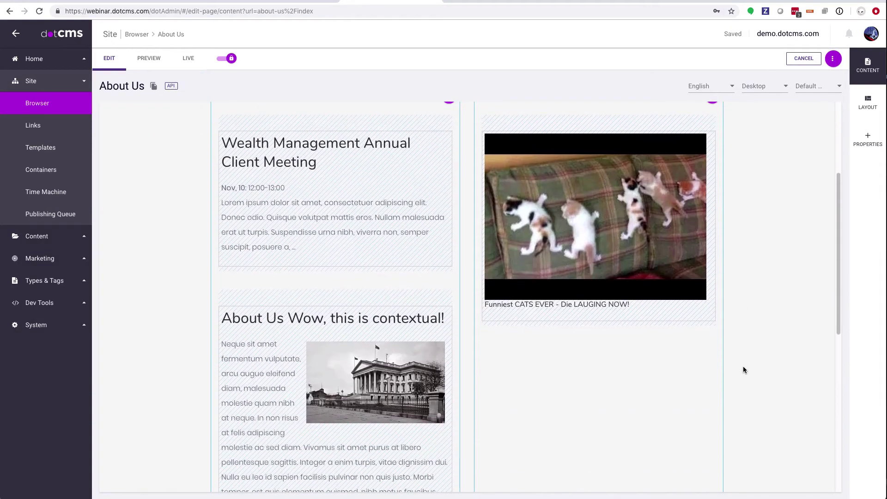
Move the "About Us Wow, this is contextual!" content beneath the cat video in the second column and save the page.
scroll(742, 370, "up", 5)
mouse_move(407, 388)
left_click_drag(406, 388, 602, 418)
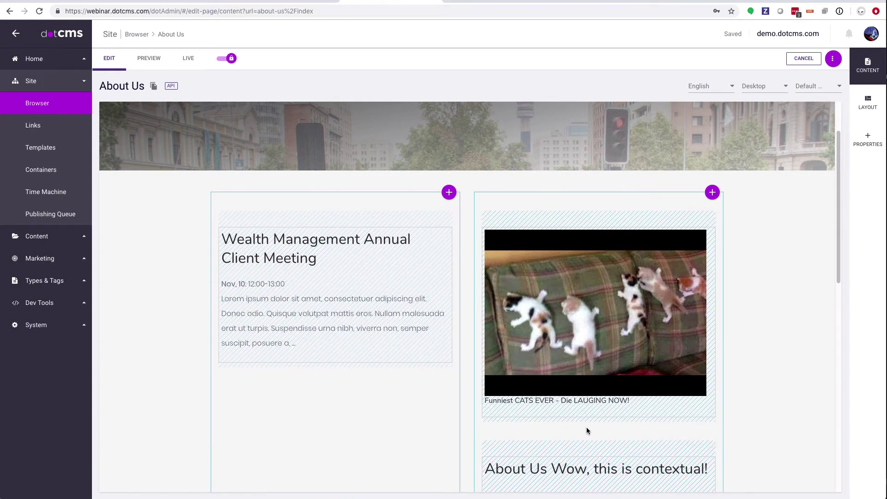
mouse_move(557, 216)
left_click(832, 58)
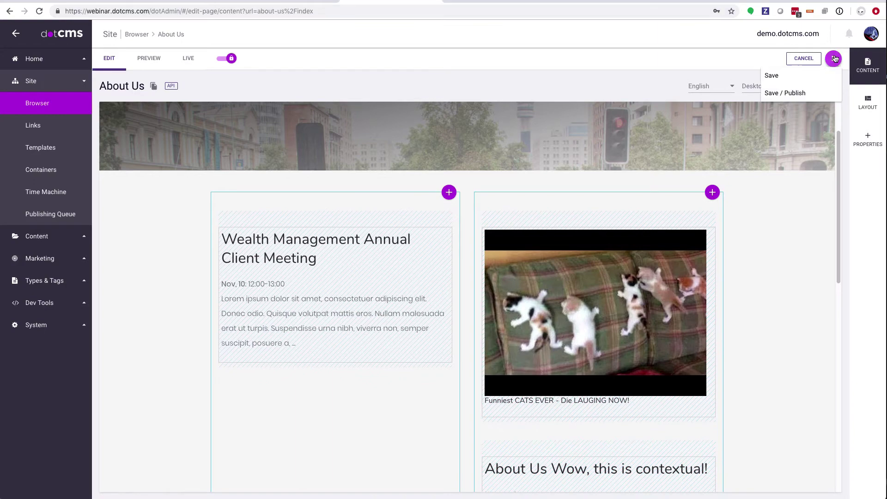
left_click(762, 68)
Reload the About Us page on the deployed SPA and examine the rearranged content in both columns.
key("ctrl+shift+Tab")
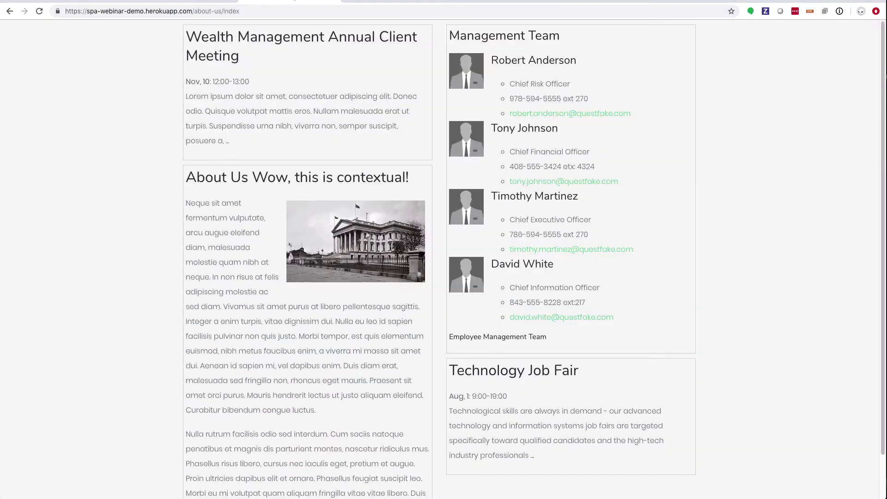
left_click(40, 11)
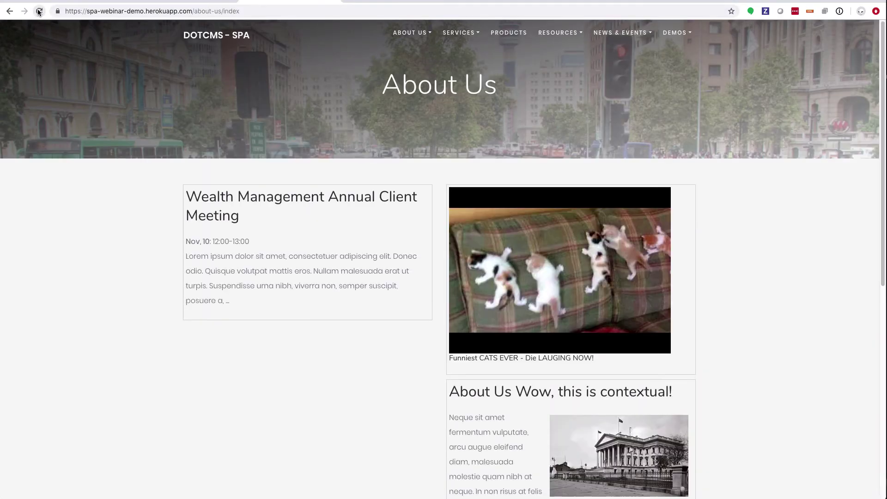
Switch back to dotCMS and start a new HTML page of type Page Asset in the about-us folder.
key("ctrl+Tab")
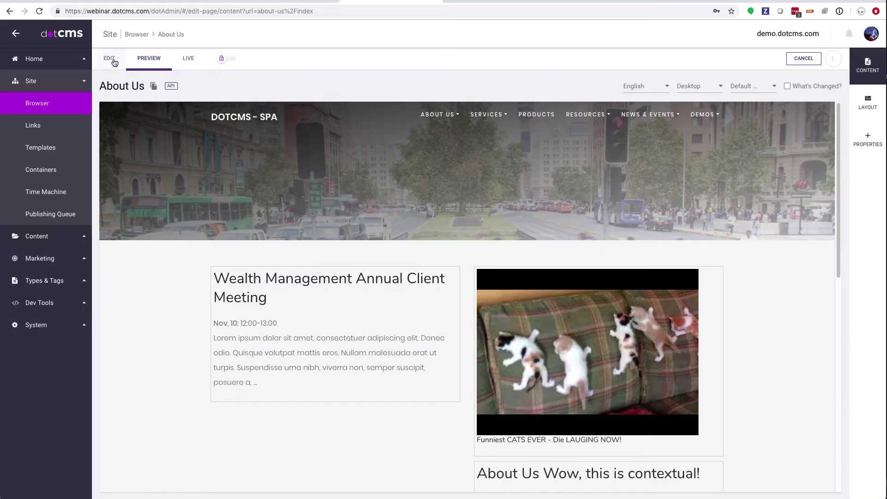
left_click(67, 107)
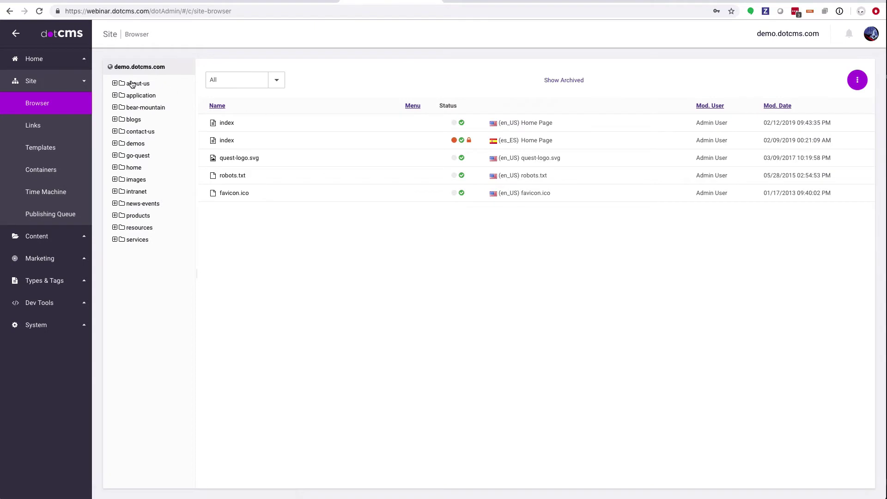
left_click(134, 84)
right_click(135, 84)
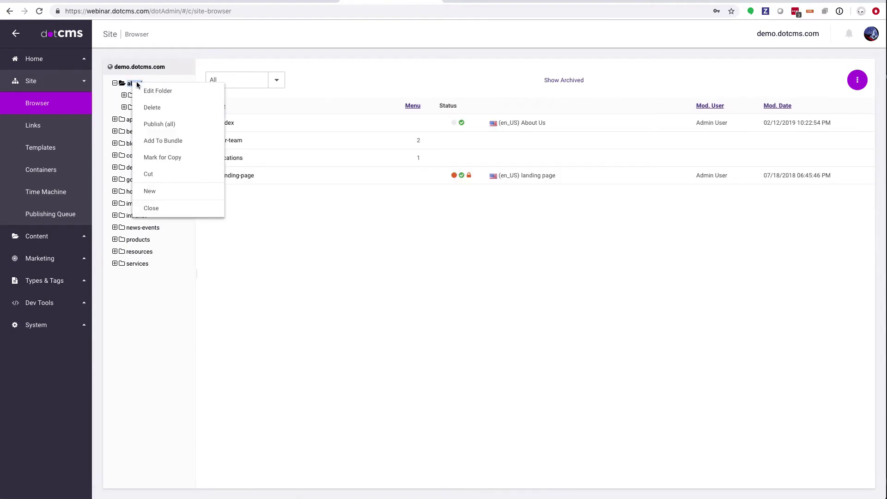
left_click(163, 192)
left_click(188, 217)
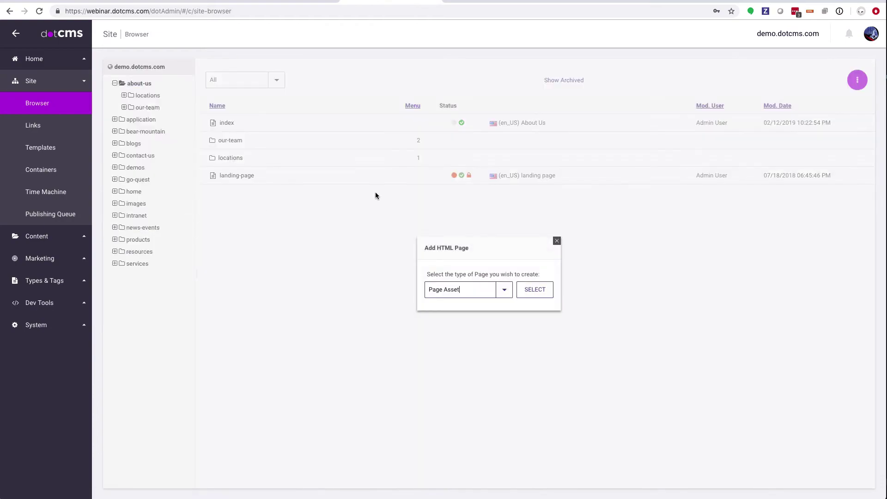
left_click(535, 290)
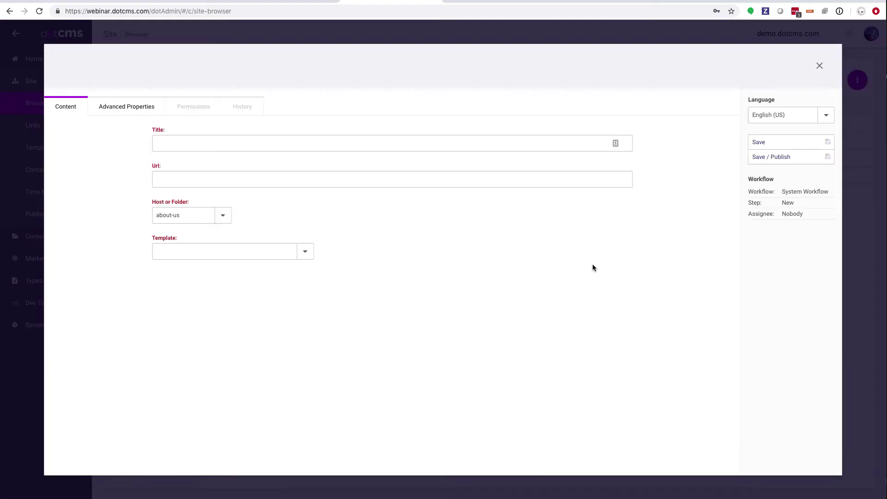
Title the page "My Node Page", assign the Quest - 1 Column template, and save and publish it.
left_click(229, 143)
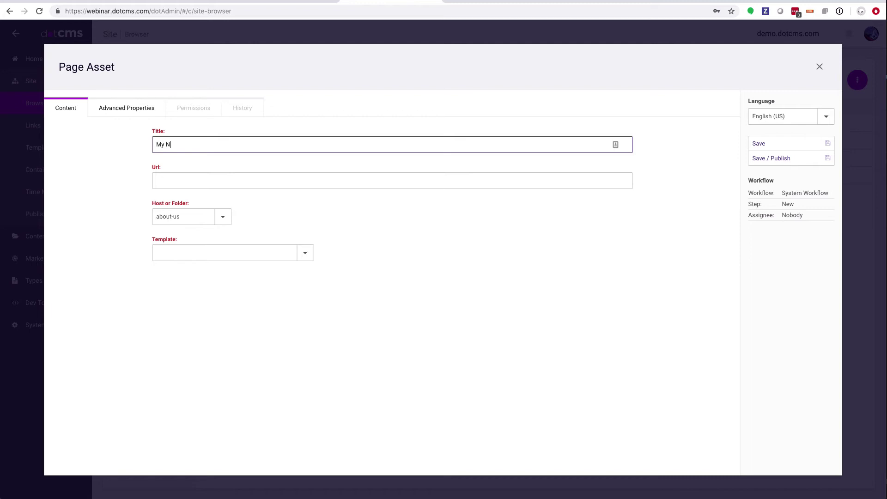
type("My Node Page")
key("Tab")
left_click(305, 256)
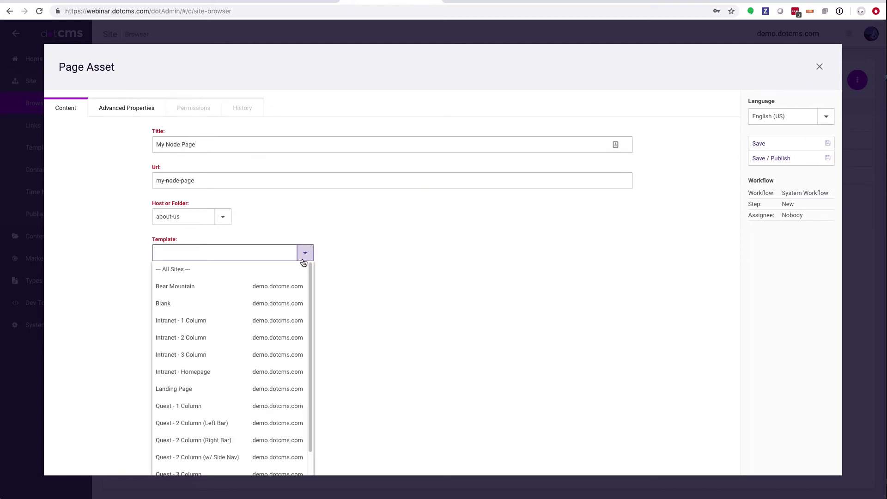
scroll(253, 372, "down", 2)
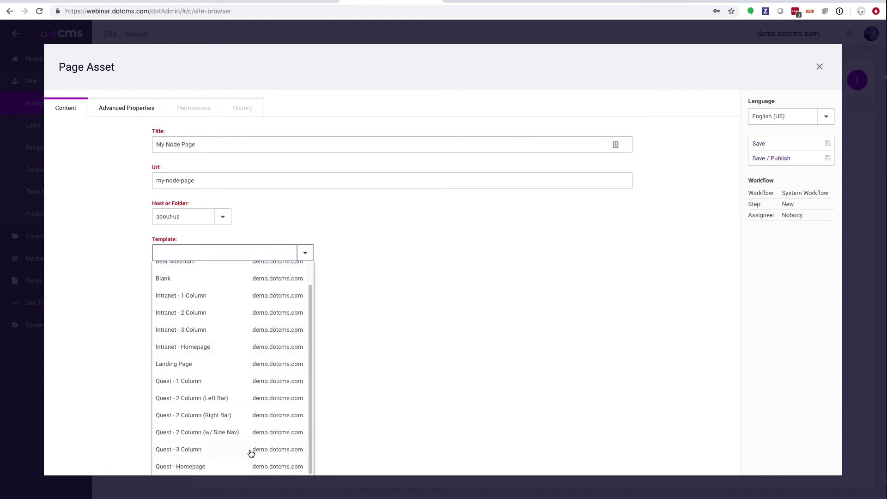
left_click(236, 384)
left_click(784, 159)
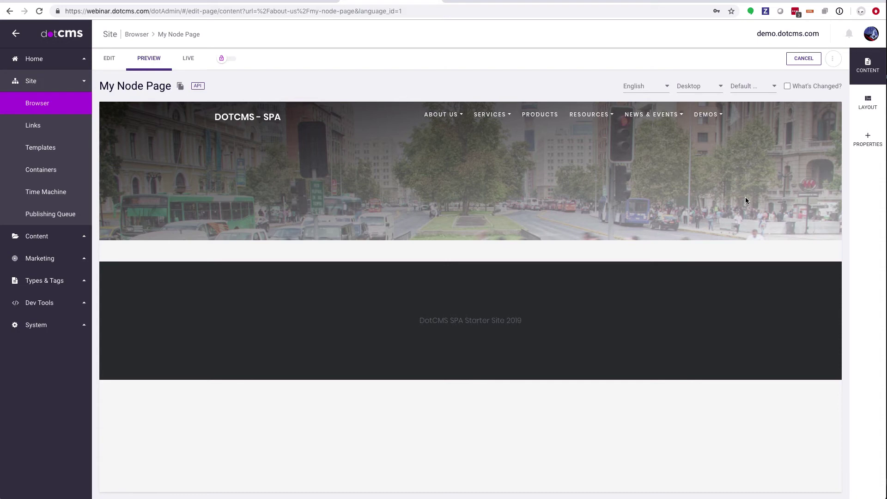
Make My Node Page show on the menu with a Cache TTL of 0, and save and publish its properties.
left_click(867, 140)
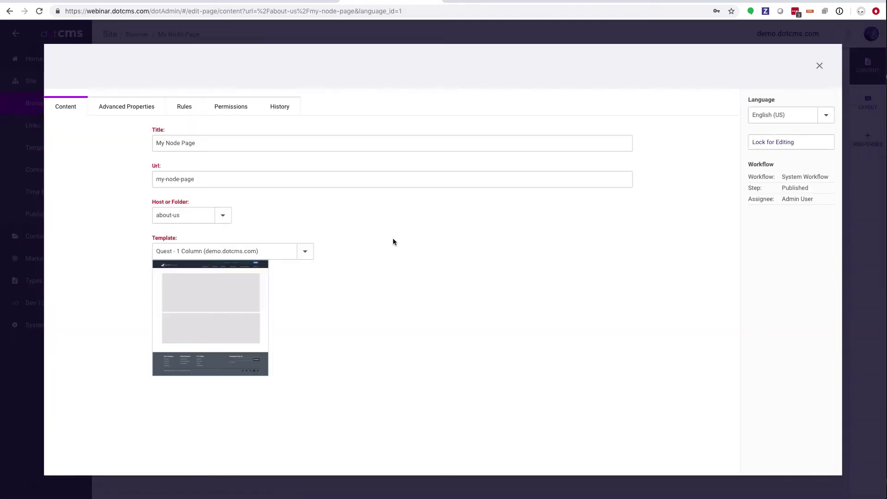
left_click(127, 107)
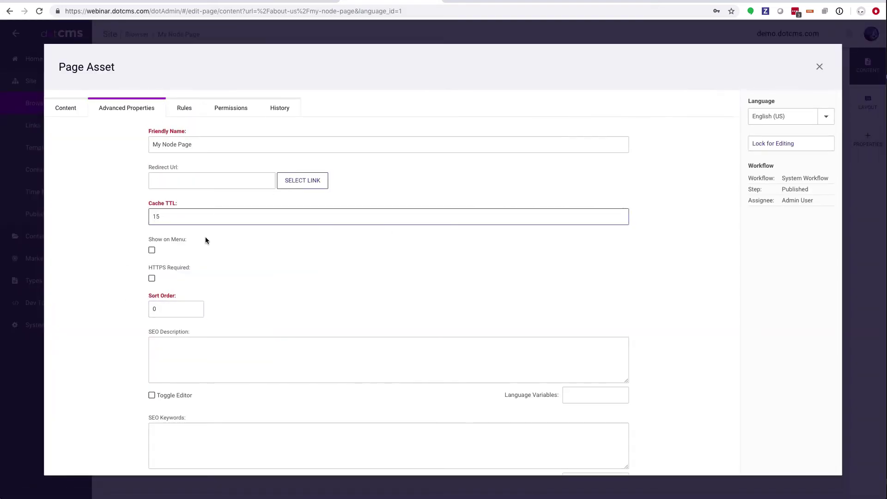
left_click(151, 250)
left_click_drag(178, 217, 84, 210)
type("0")
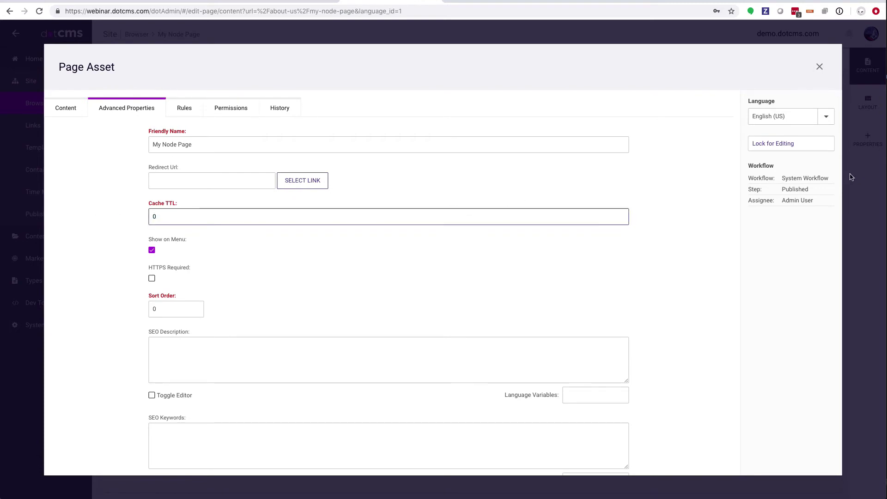
left_click(816, 144)
left_click(804, 173)
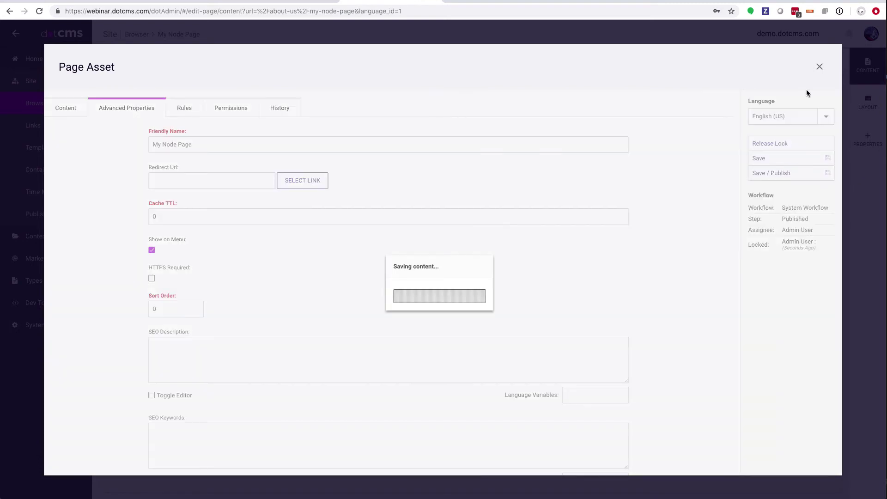
left_click(819, 68)
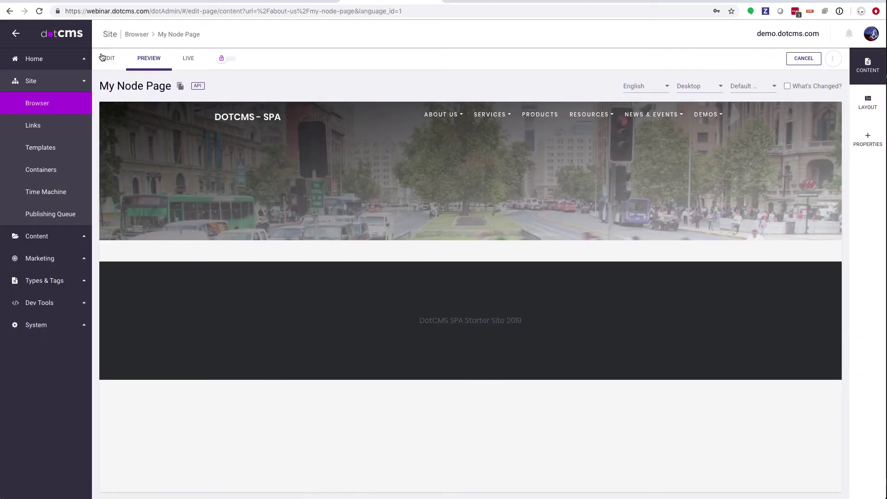
Lay out My Node Page as one row of three equal boxes, each four grid columns wide.
left_click(105, 58)
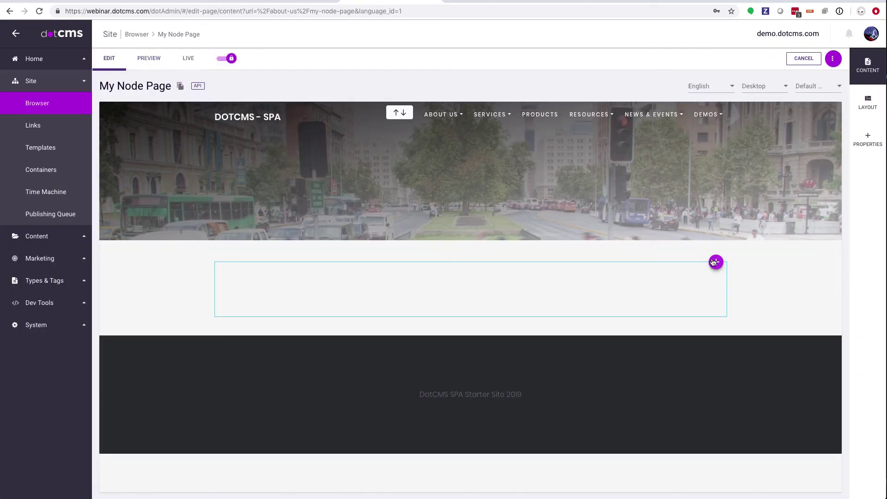
left_click(868, 103)
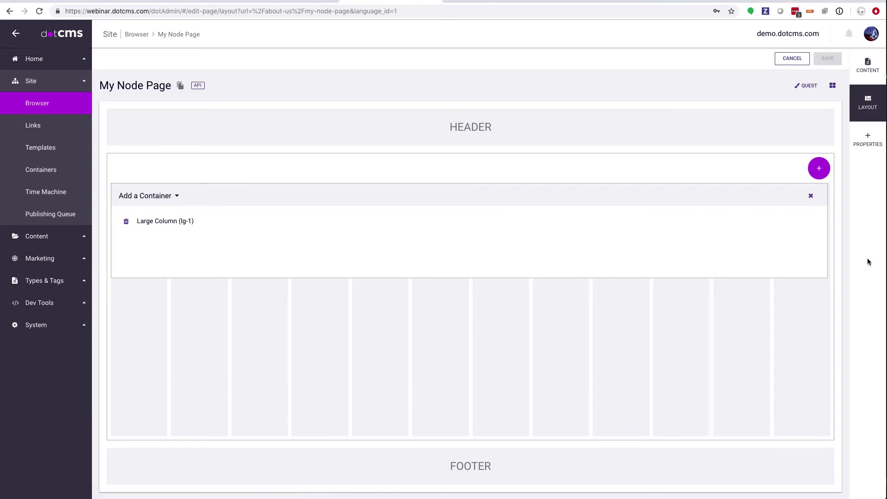
left_click_drag(824, 232, 345, 231)
left_click(819, 169)
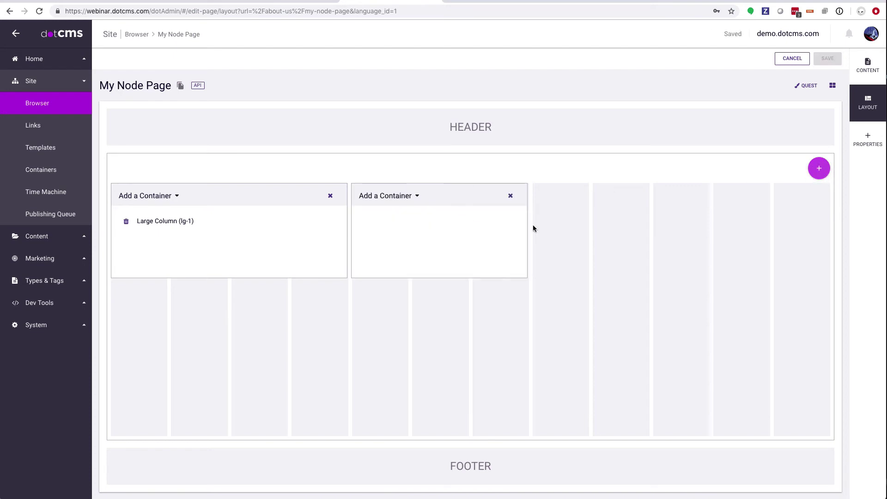
left_click_drag(531, 228, 591, 224)
left_click(818, 167)
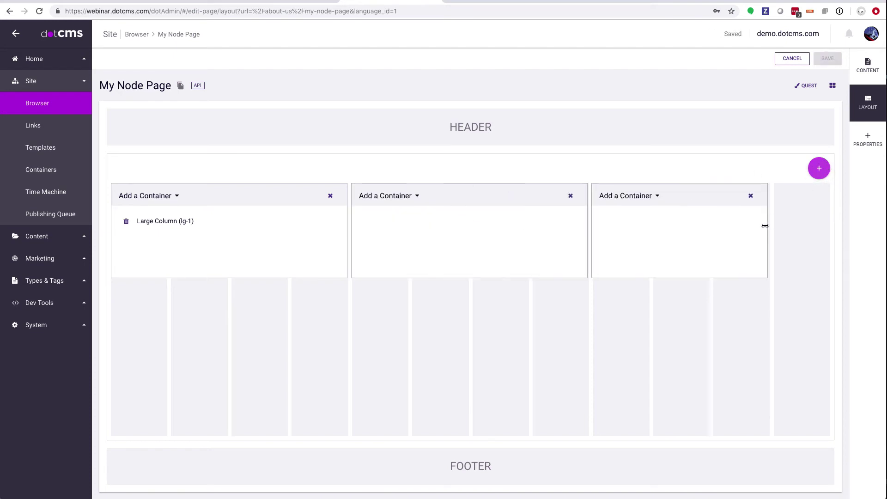
left_click_drag(765, 225, 835, 225)
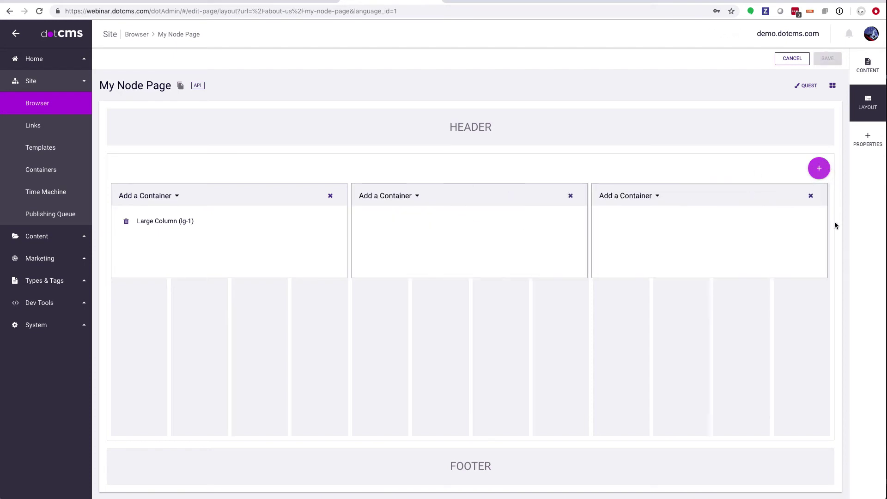
Assign the Large Column (lg-1) container to the second and third boxes of the layout row.
left_click(411, 199)
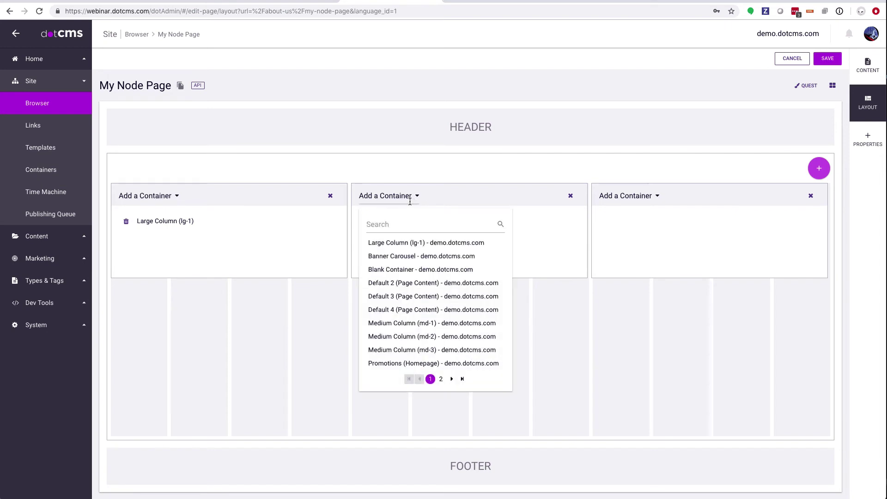
left_click(420, 243)
left_click(641, 198)
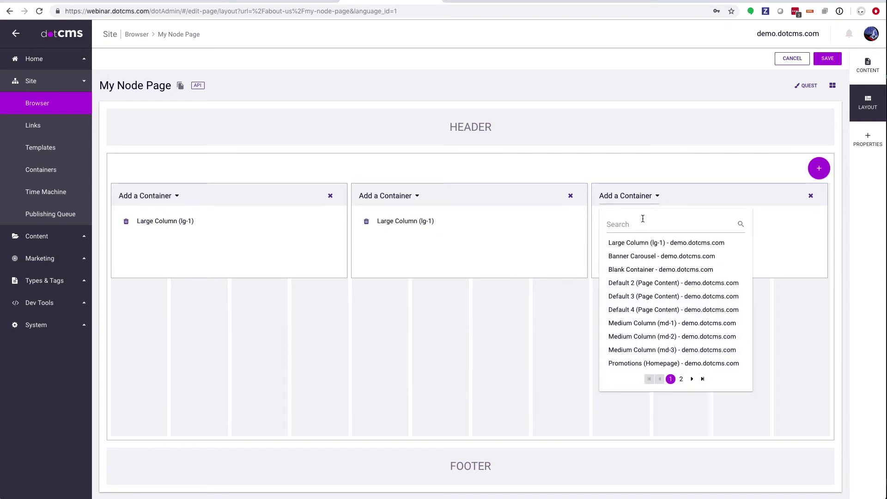
left_click(651, 242)
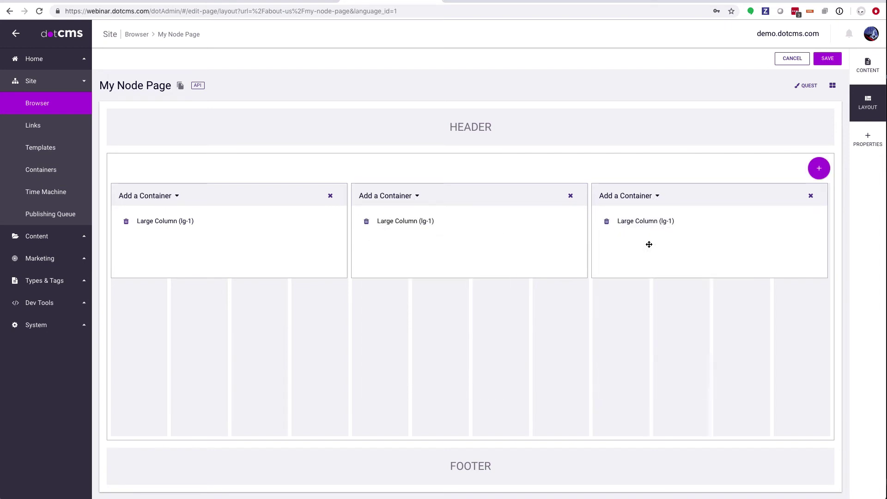
Add a box beneath the three-box row and widen it to the full twelve grid columns.
left_click(819, 168)
left_click_drag(283, 327, 878, 329)
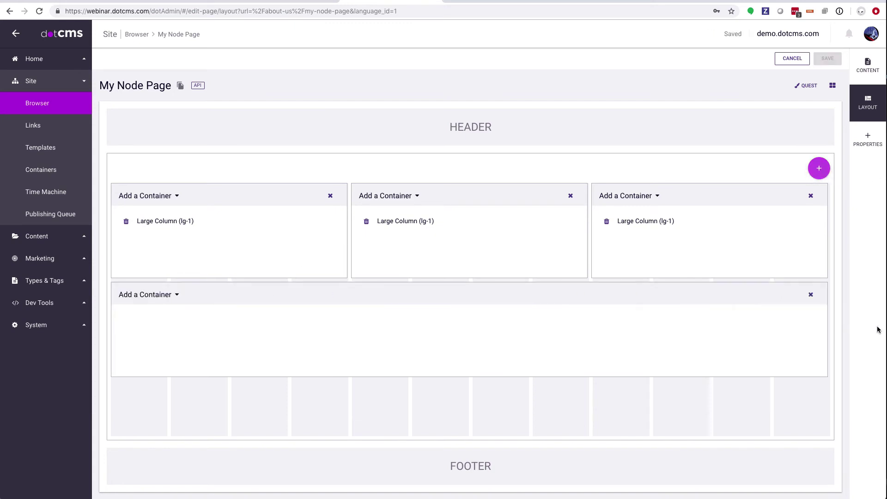
Assign the Large Column (lg-1) container to the full-width box, move the box above the three-box row, and save the layout.
left_click(177, 294)
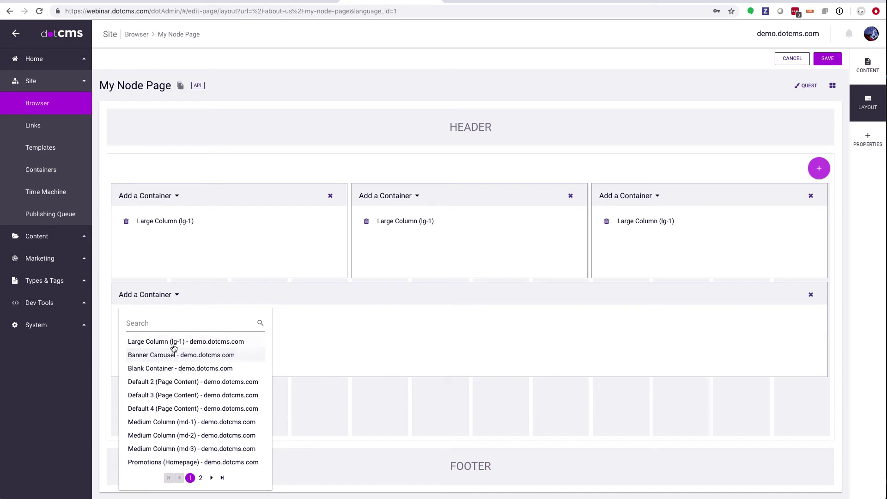
left_click(175, 342)
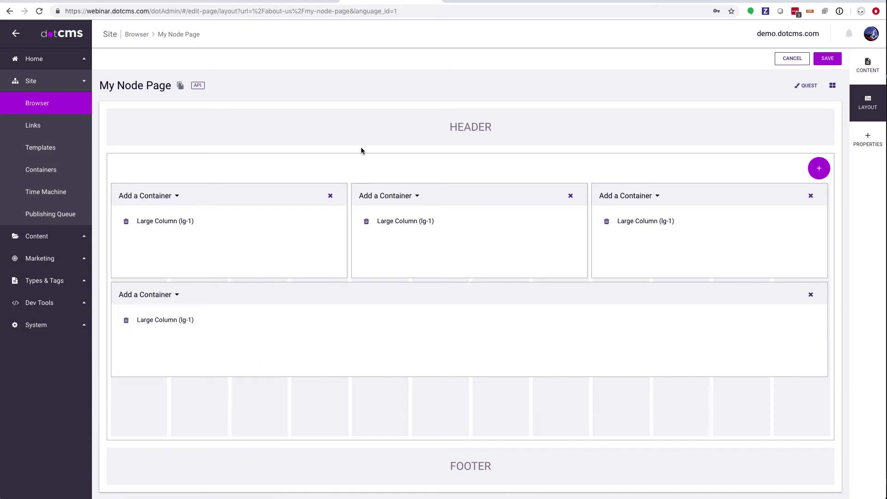
left_click_drag(424, 207, 424, 194)
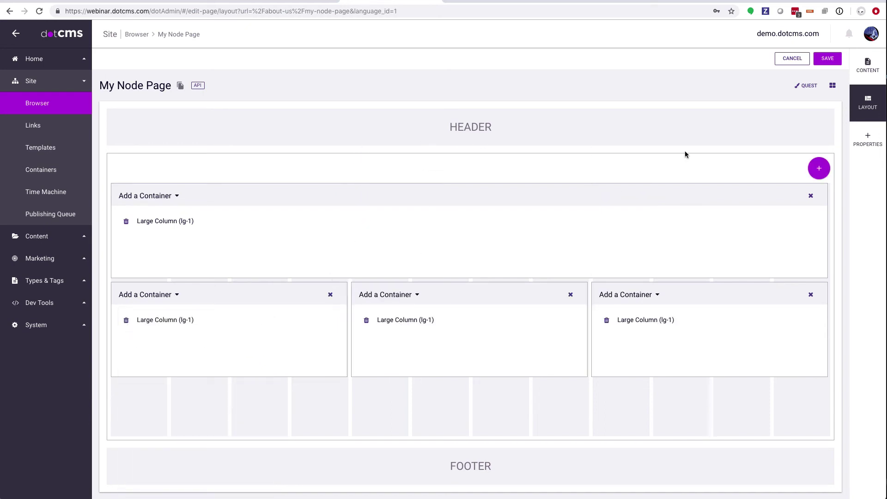
left_click(826, 59)
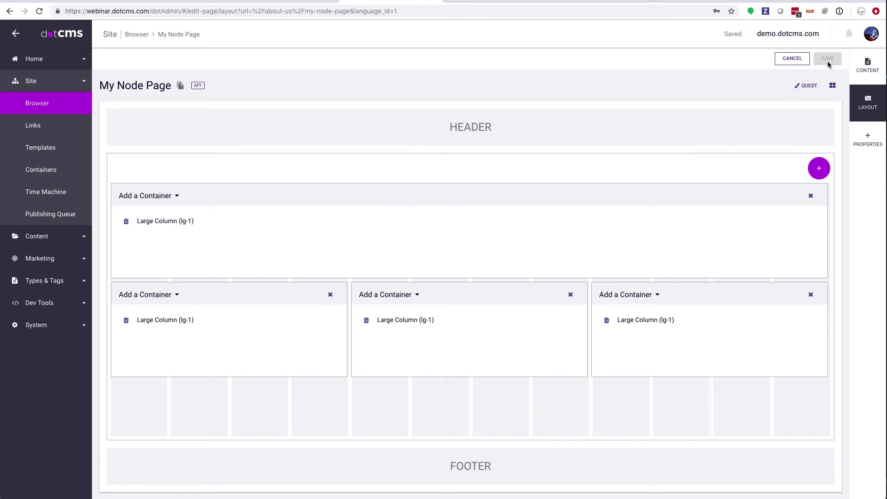
In the page's content view, filter content by the Banner type and add First Time Investor Banner to the full-width container.
left_click(867, 65)
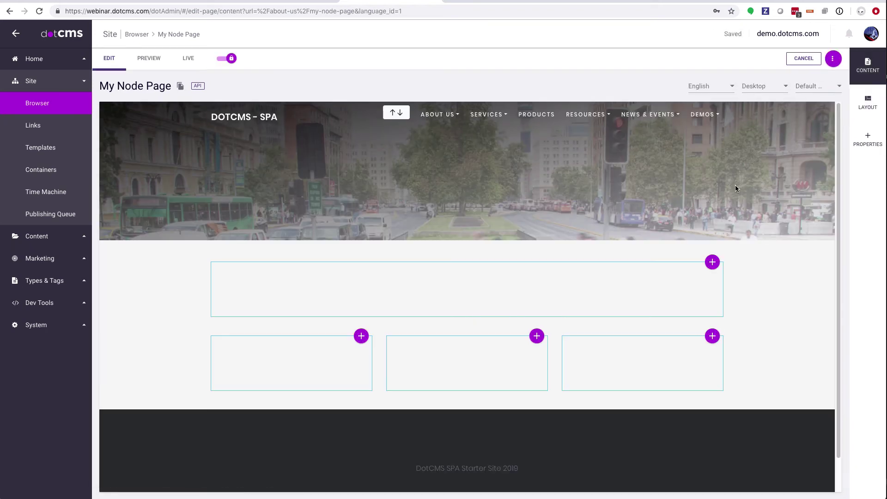
left_click(711, 262)
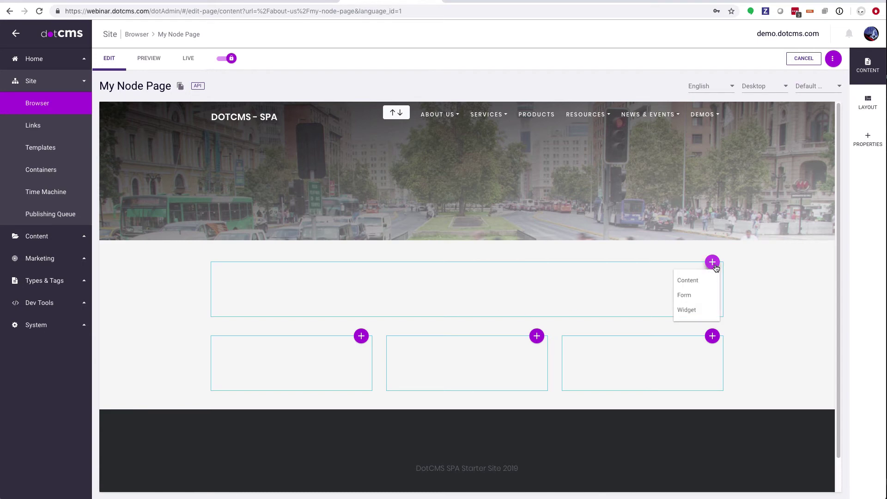
left_click(695, 285)
left_click(118, 120)
left_click(88, 152)
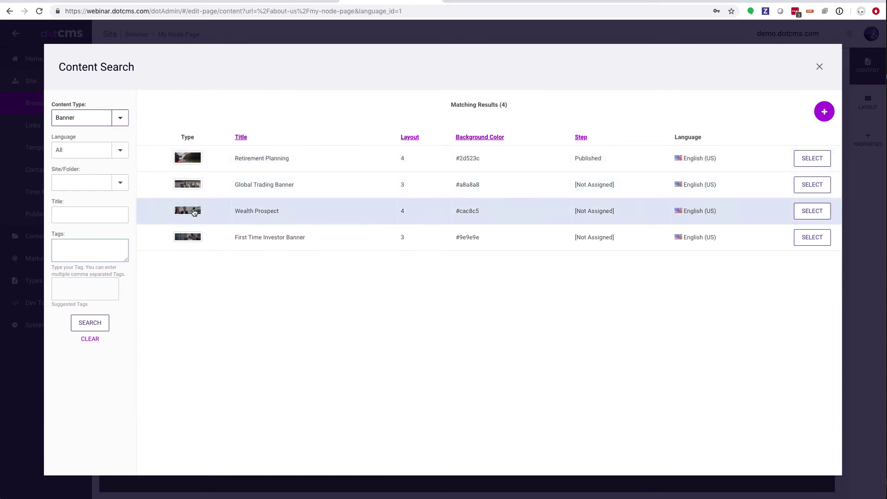
left_click(188, 239)
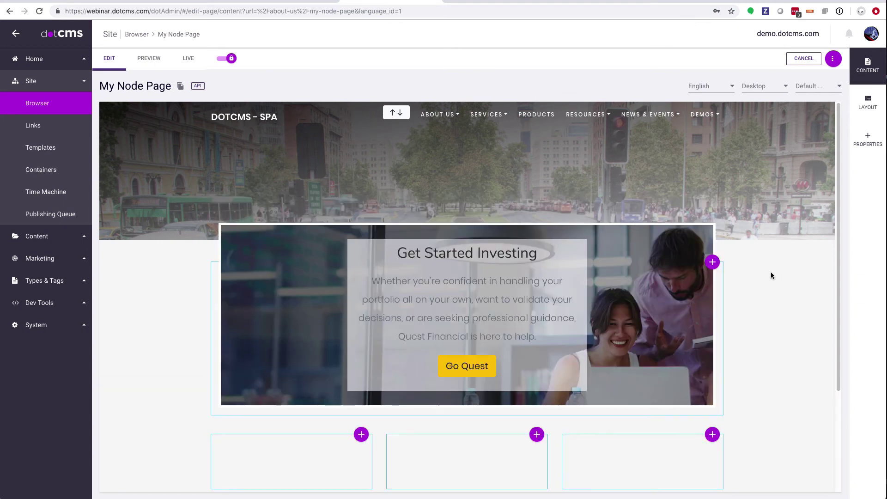
Add the Bear Mountain - Trail Map content to the first of the three lower containers.
scroll(769, 273, "down", 3)
left_click(361, 365)
left_click(341, 387)
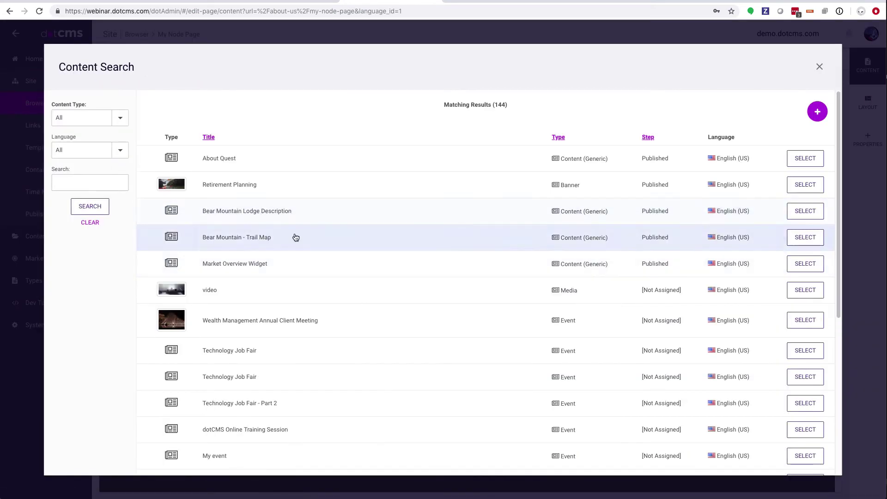
left_click(231, 243)
scroll(434, 375, "down", 4)
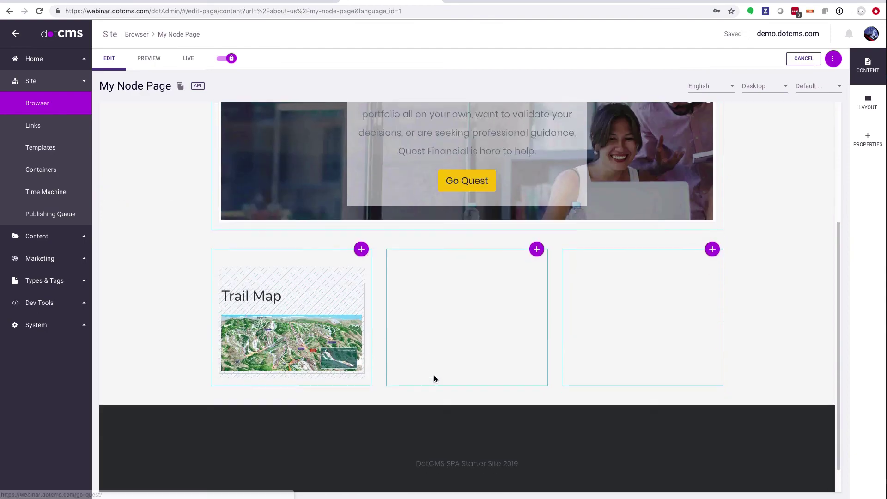
Add the Bear Mountain Lodge Description content to the middle lower container.
left_click(536, 247)
left_click(525, 267)
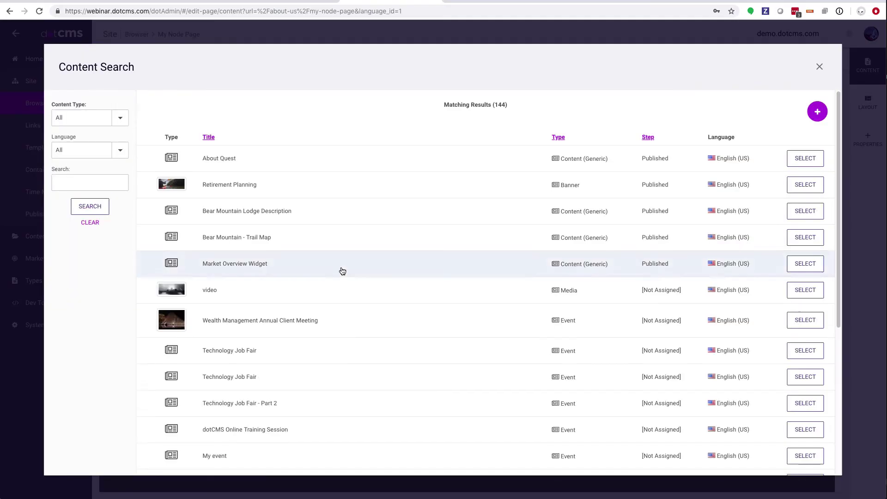
left_click(248, 214)
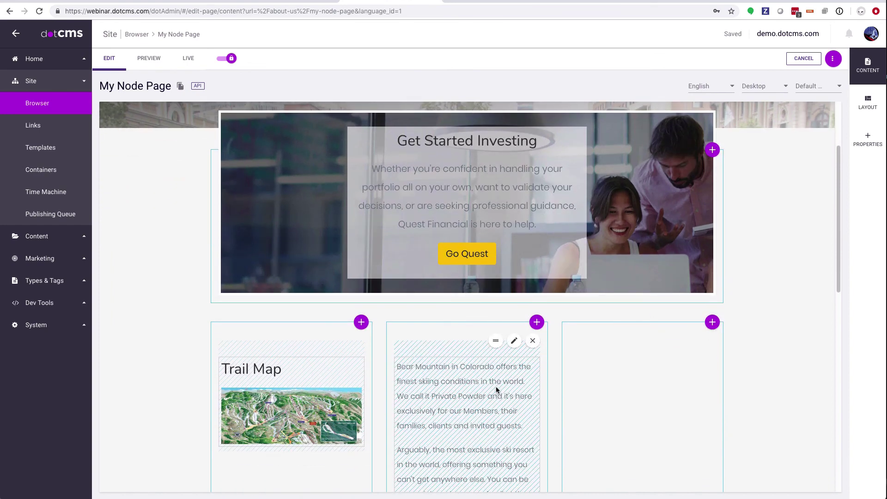
Add the Technology Job Fair - Part 2 event to the third lower container, and save and publish the page.
left_click(712, 322)
left_click(694, 340)
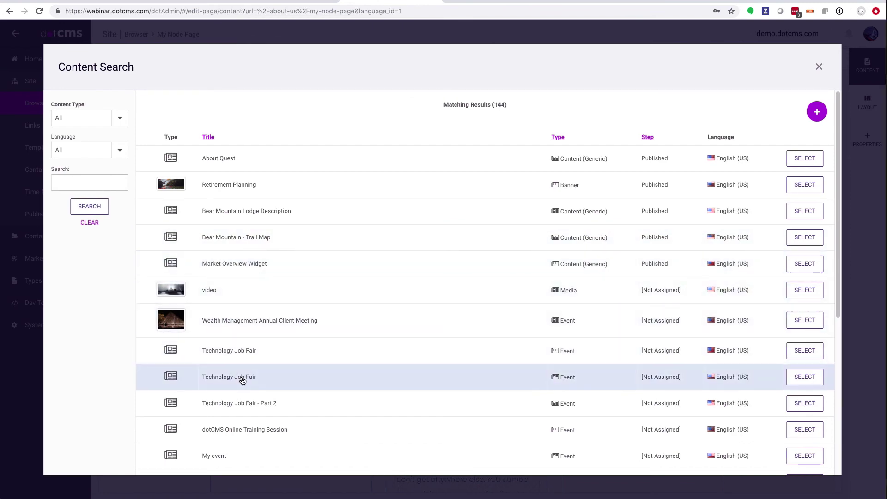
scroll(229, 390, "down", 1)
left_click(229, 390)
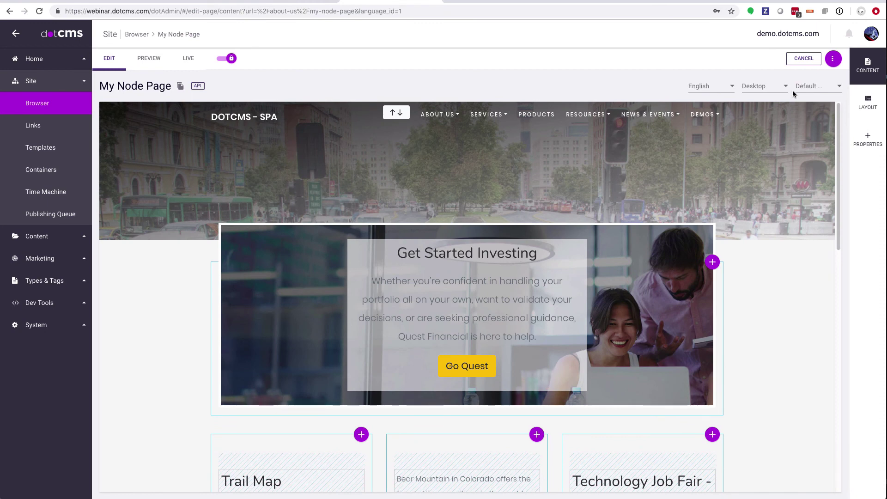
left_click(834, 58)
left_click(802, 91)
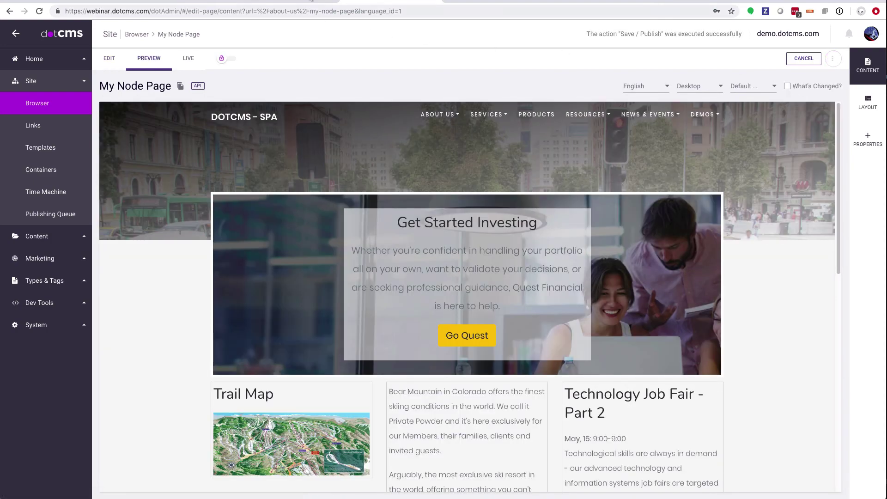
Switch to the deployed Heroku site, reload it, and open My Node Page under About Us to examine it.
left_click(289, 1)
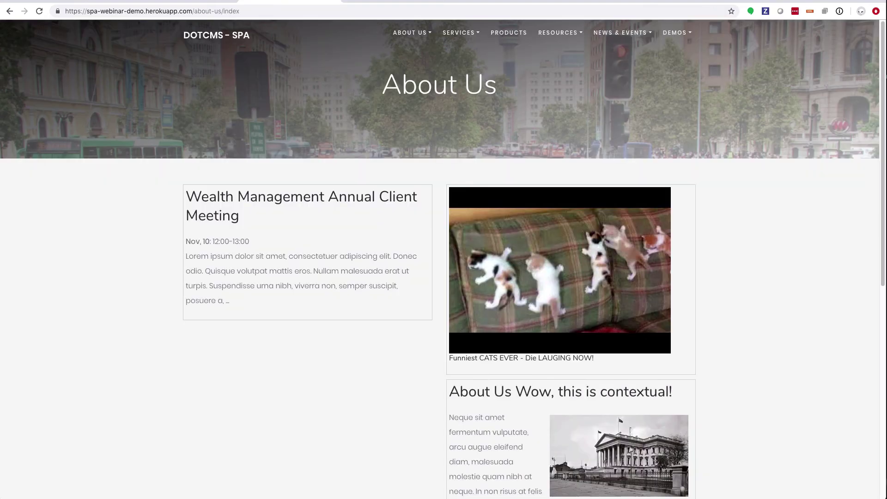
left_click(39, 11)
left_click(418, 37)
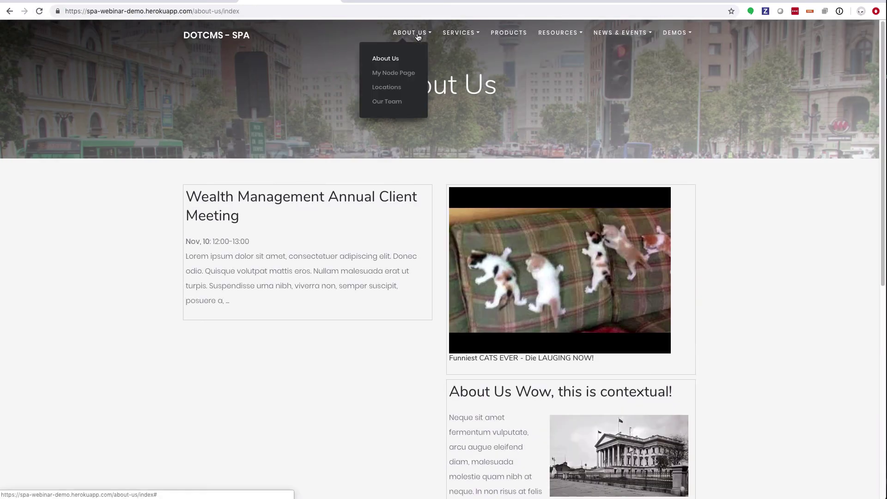
left_click(408, 71)
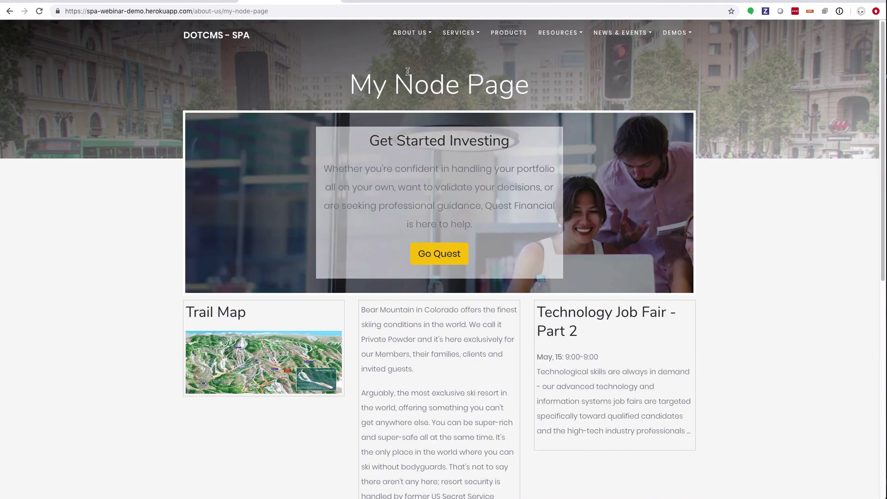
right_click(87, 195)
left_click(146, 296)
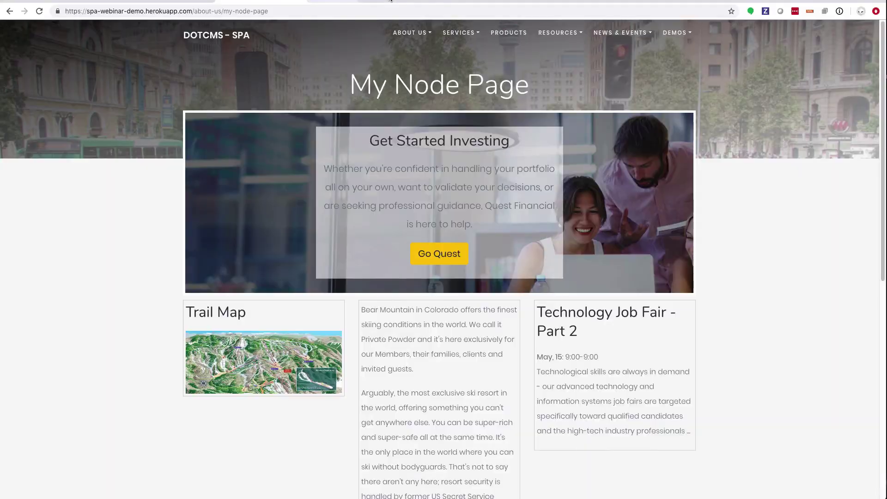
Switch back to dotCMS and put My Node Page into edit mode.
left_click(392, 2)
left_click(397, 2)
left_click(119, 57)
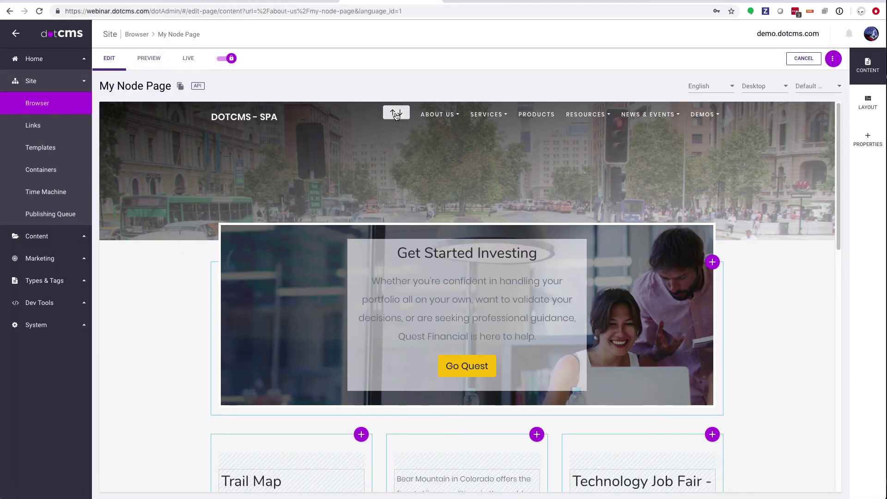
Reorder the navigation so My Node Page precedes the About Us page and Services precedes the About Us section, and save the changes.
left_click(394, 114)
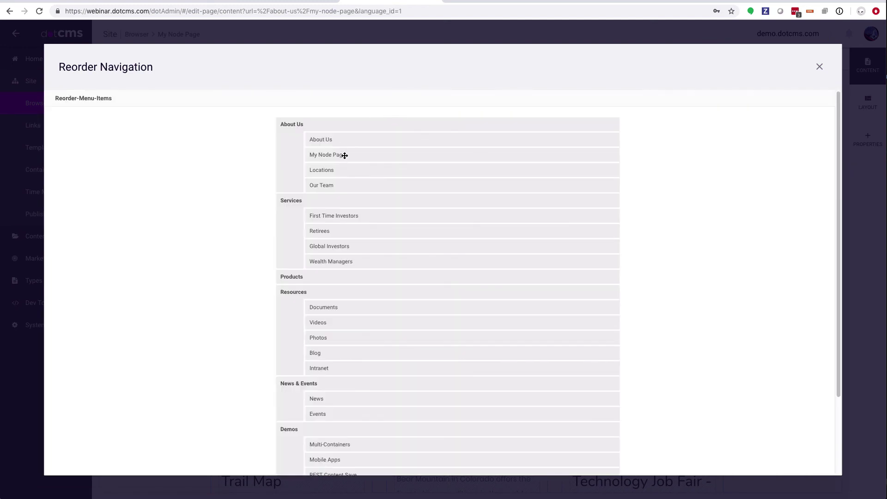
left_click_drag(344, 155, 345, 140)
left_click_drag(342, 198, 339, 134)
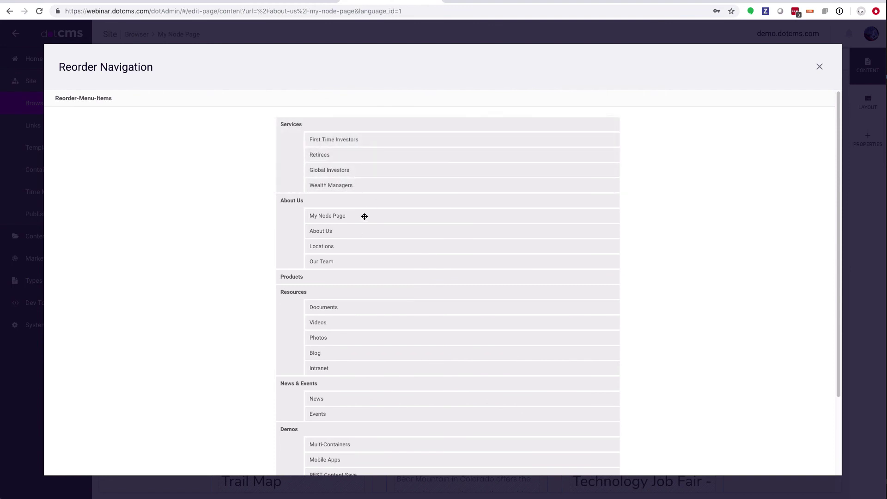
scroll(754, 197, "down", 2)
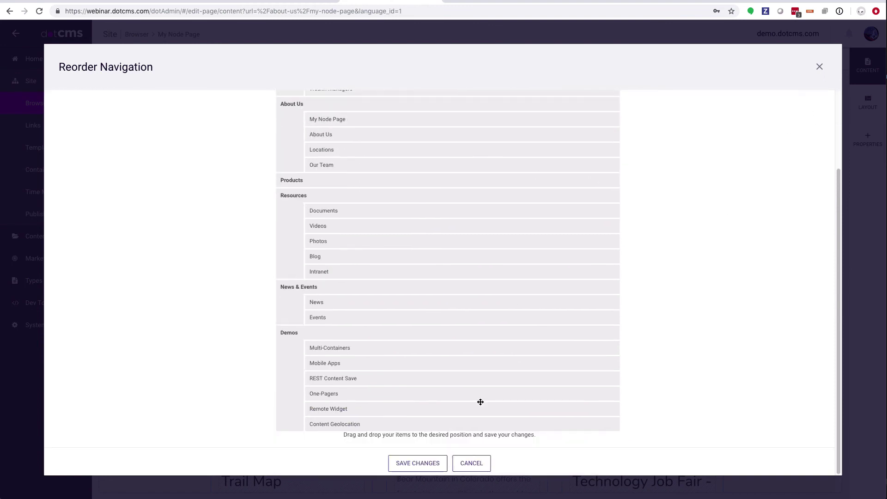
left_click(424, 468)
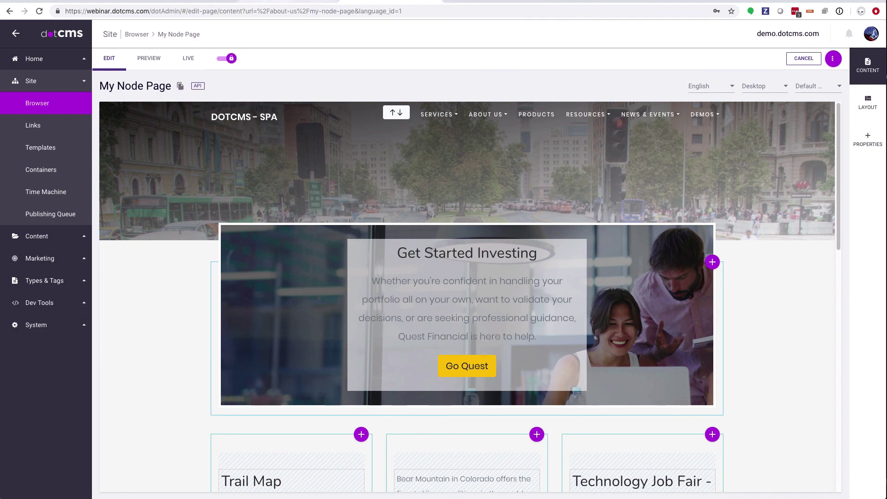
Switch to the deployed Heroku site and reload My Node Page to check the navigation order.
left_click(295, 1)
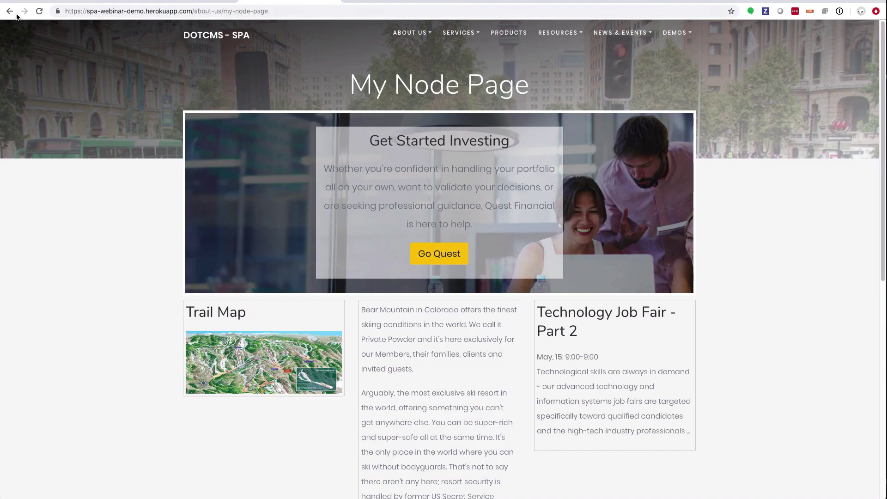
left_click(39, 11)
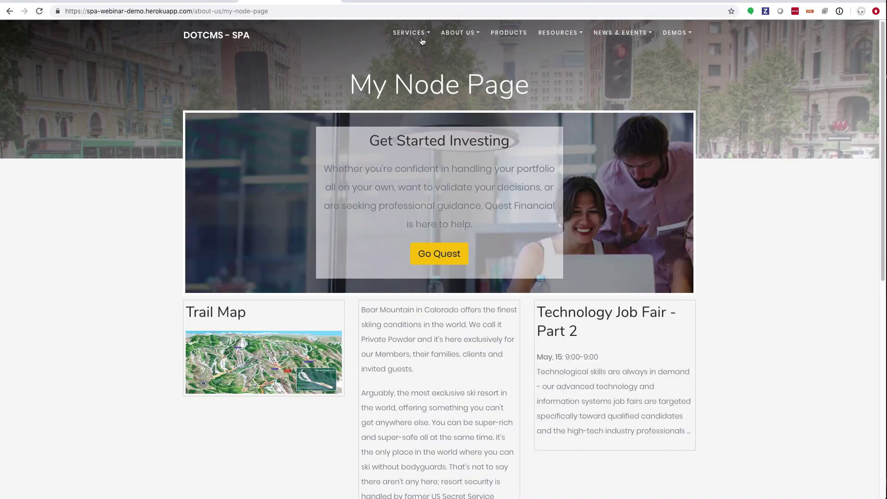